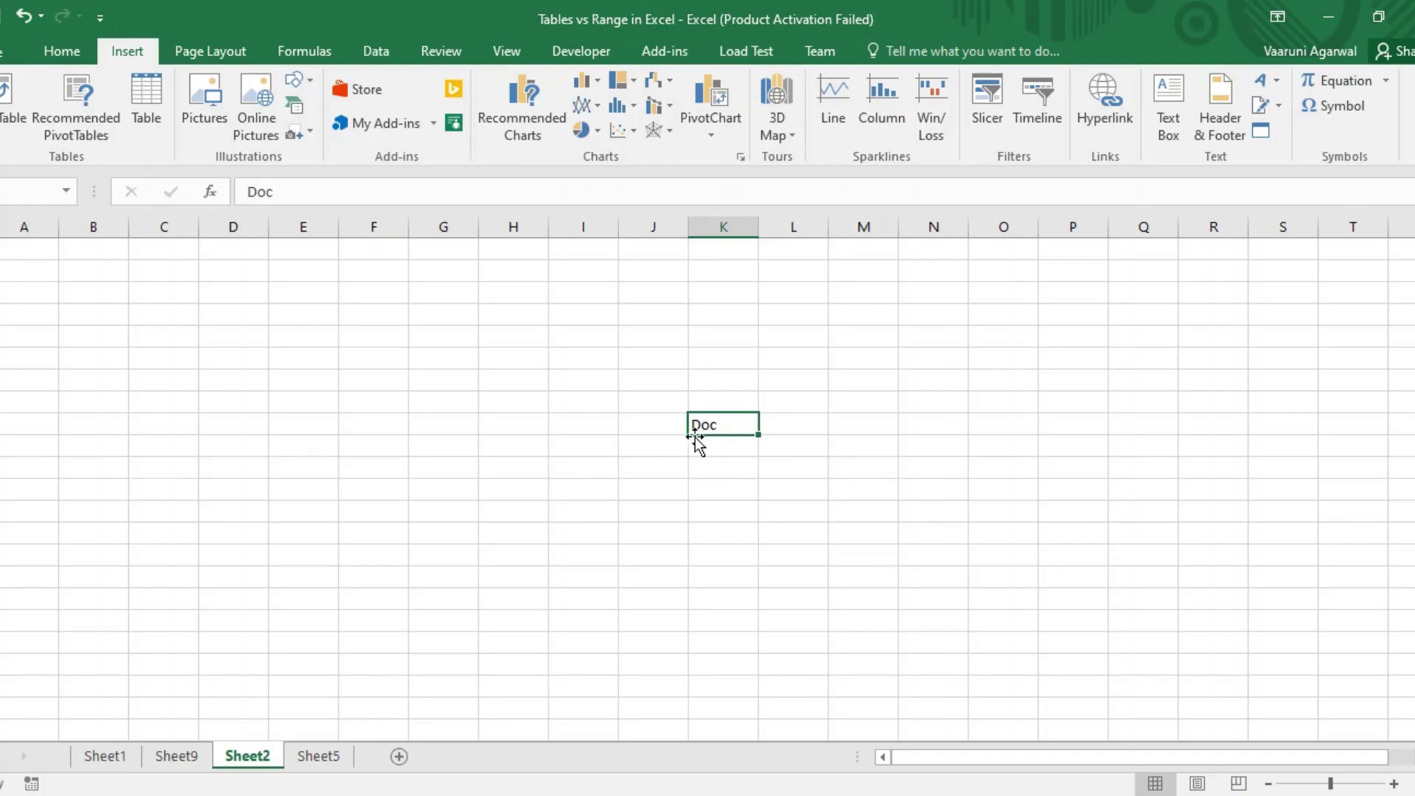
# Enter the word Doc in cell K10 on Sheet2.
pyautogui.moveTo(714, 417)
pyautogui.mouseDown()
pyautogui.moveTo(796, 420)
pyautogui.moveTo(690, 426)
pyautogui.moveTo(711, 420)
pyautogui.mouseUp()
# Hyperlink the Doc cell to 2-digital-marketing-glossary.pdf in Desktop > Digital Marketing Resource.
pyautogui.click(1127, 140)
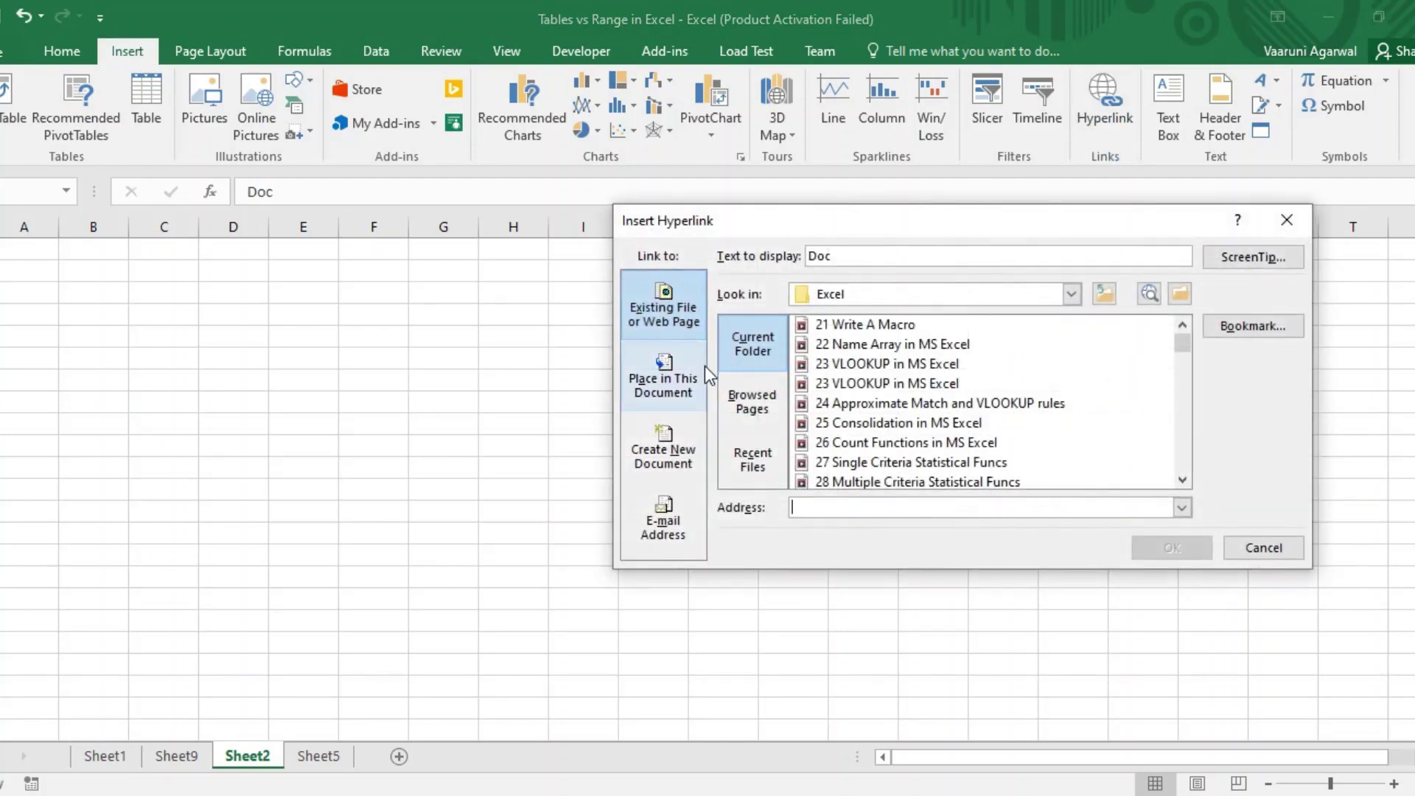
pyautogui.click(1071, 294)
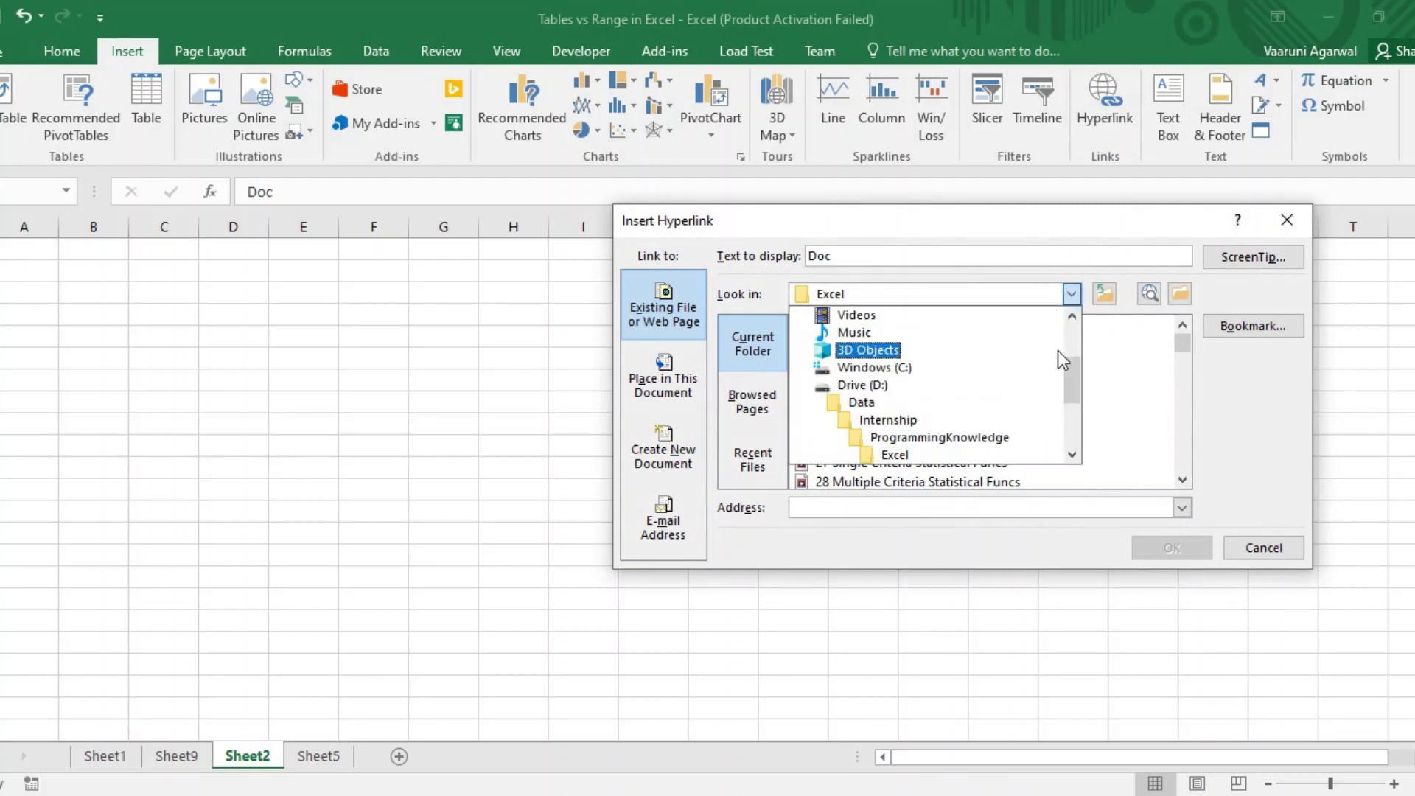
pyautogui.moveTo(1078, 367); pyautogui.dragTo(1074, 316)
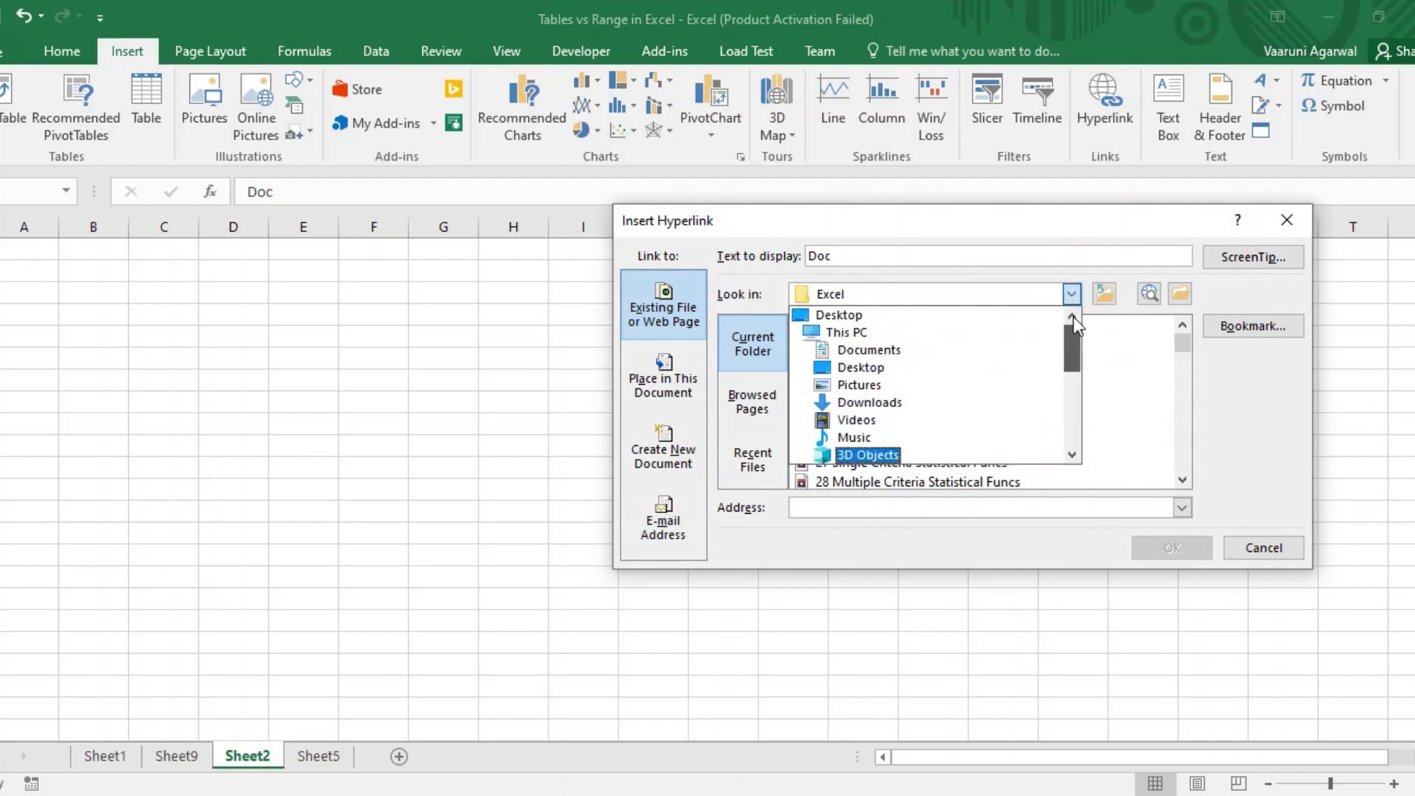
pyautogui.click(851, 318)
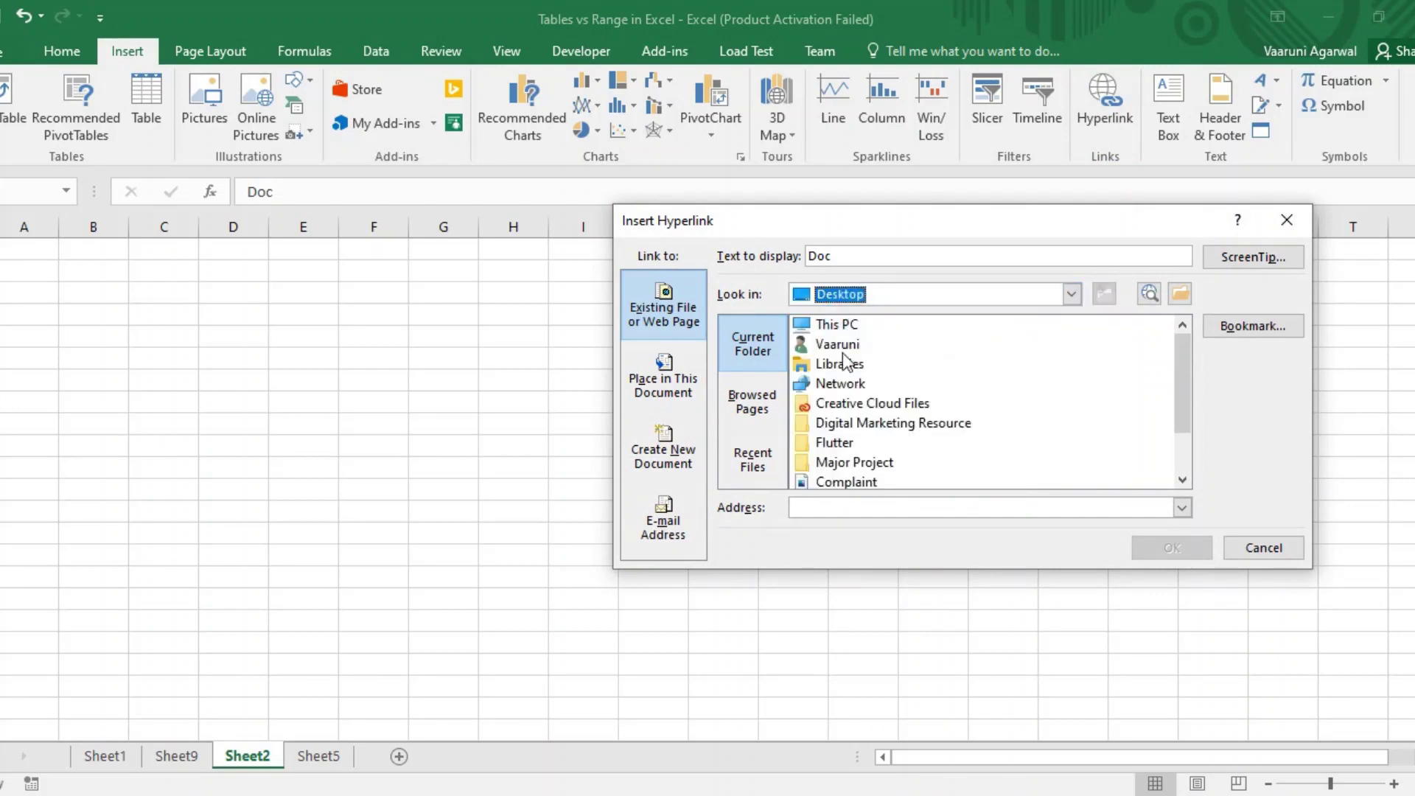
pyautogui.moveTo(1182, 361); pyautogui.dragTo(1179, 395)
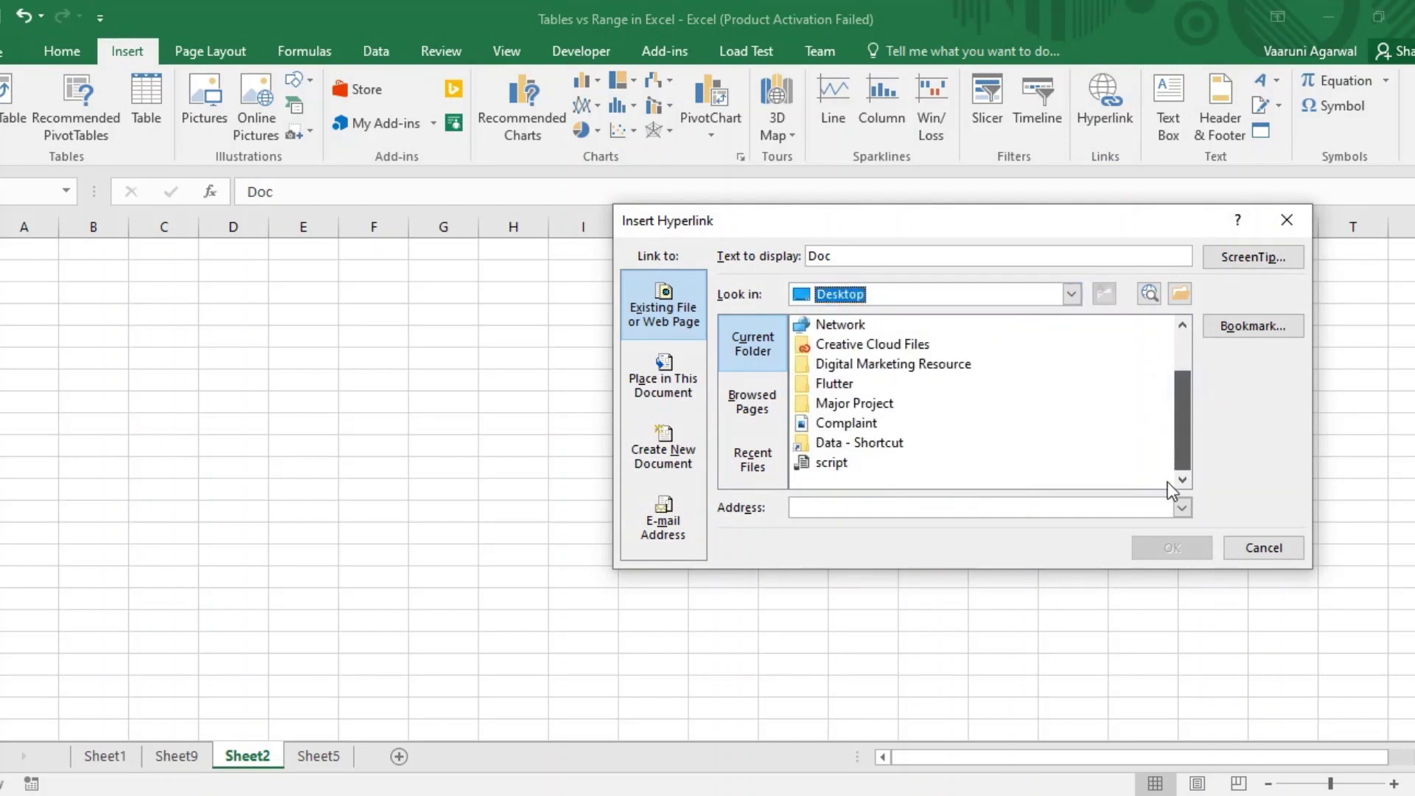
pyautogui.doubleClick(842, 365)
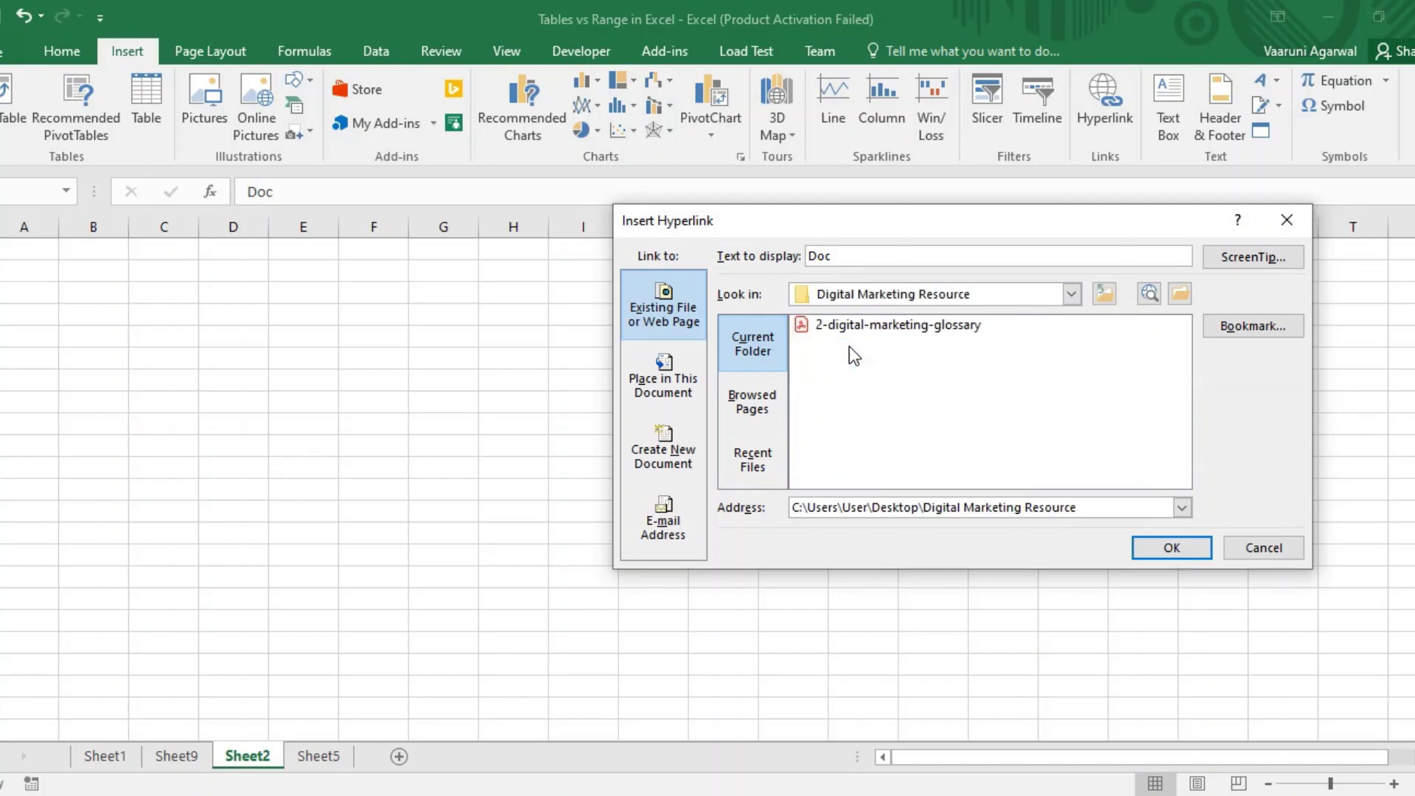
pyautogui.click(853, 327)
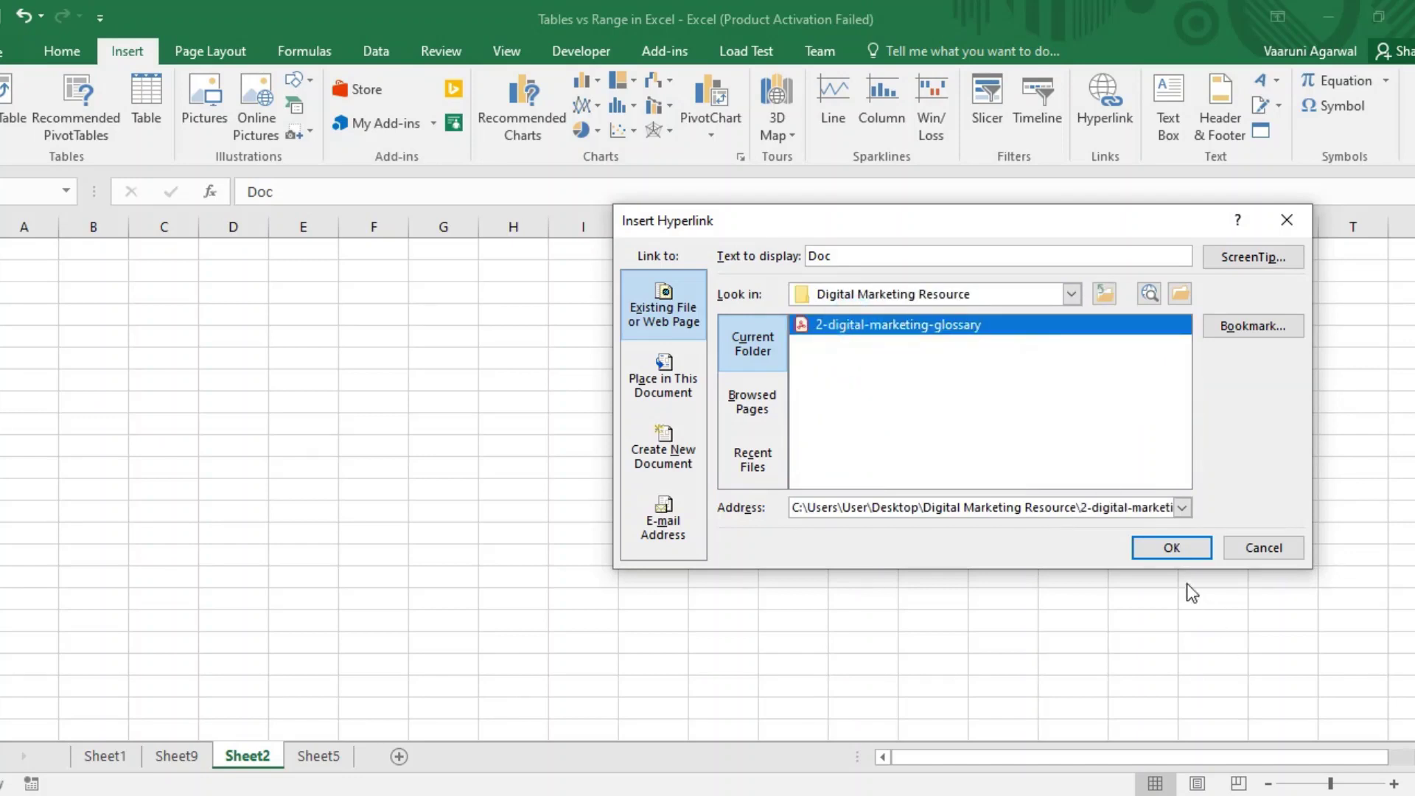
pyautogui.click(1166, 549)
# Follow the Doc link to open the glossary PDF, then close Acrobat.
pyautogui.click(780, 466)
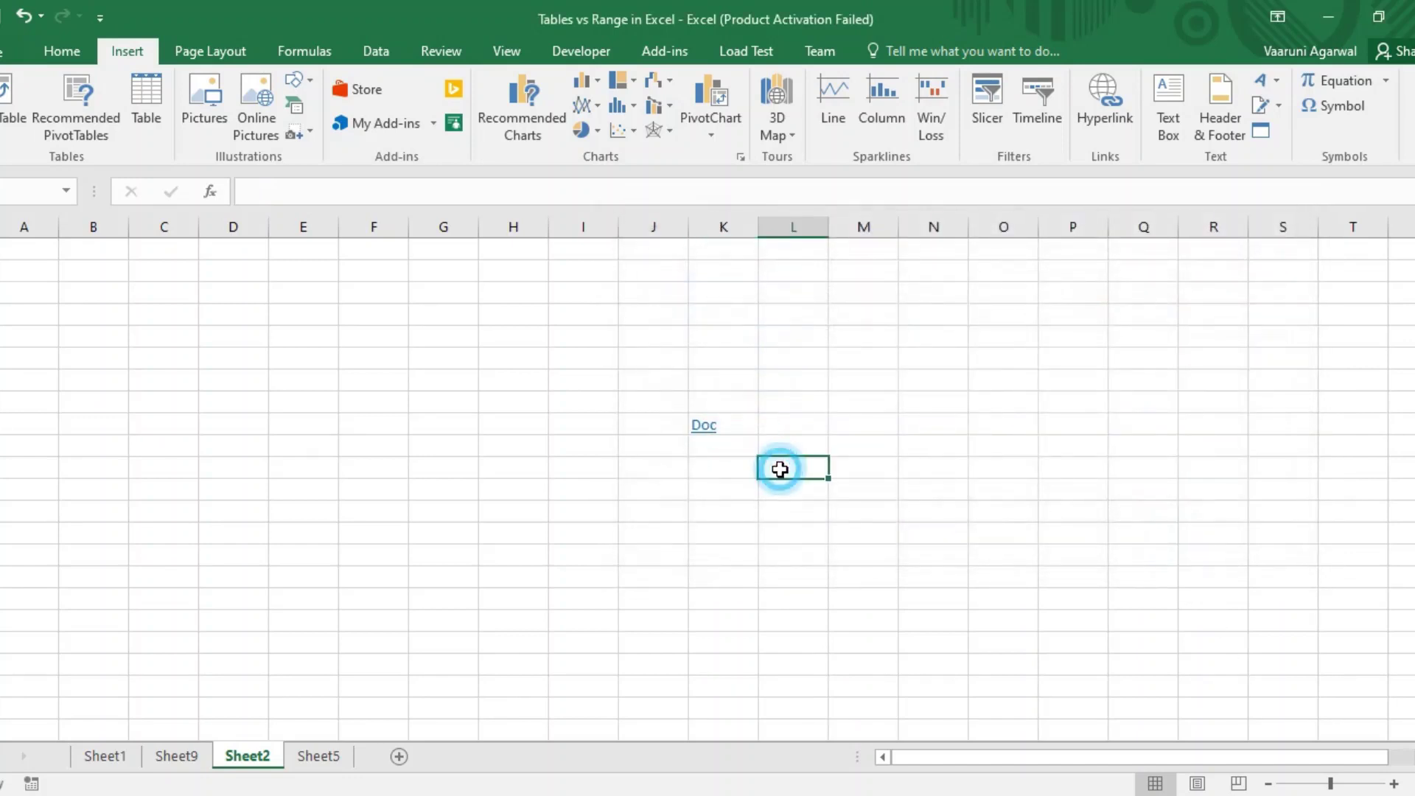
pyautogui.moveTo(706, 437)
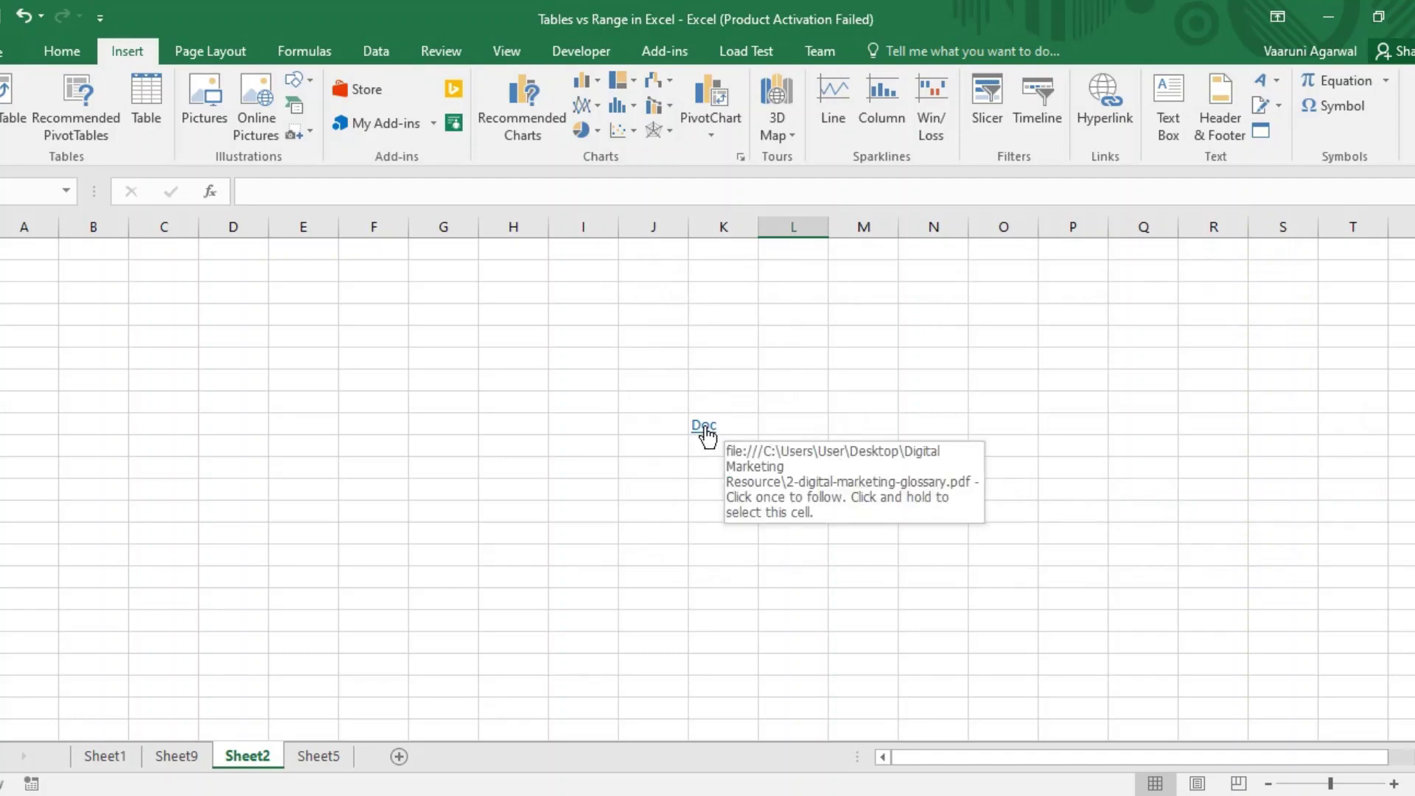
pyautogui.click(706, 427)
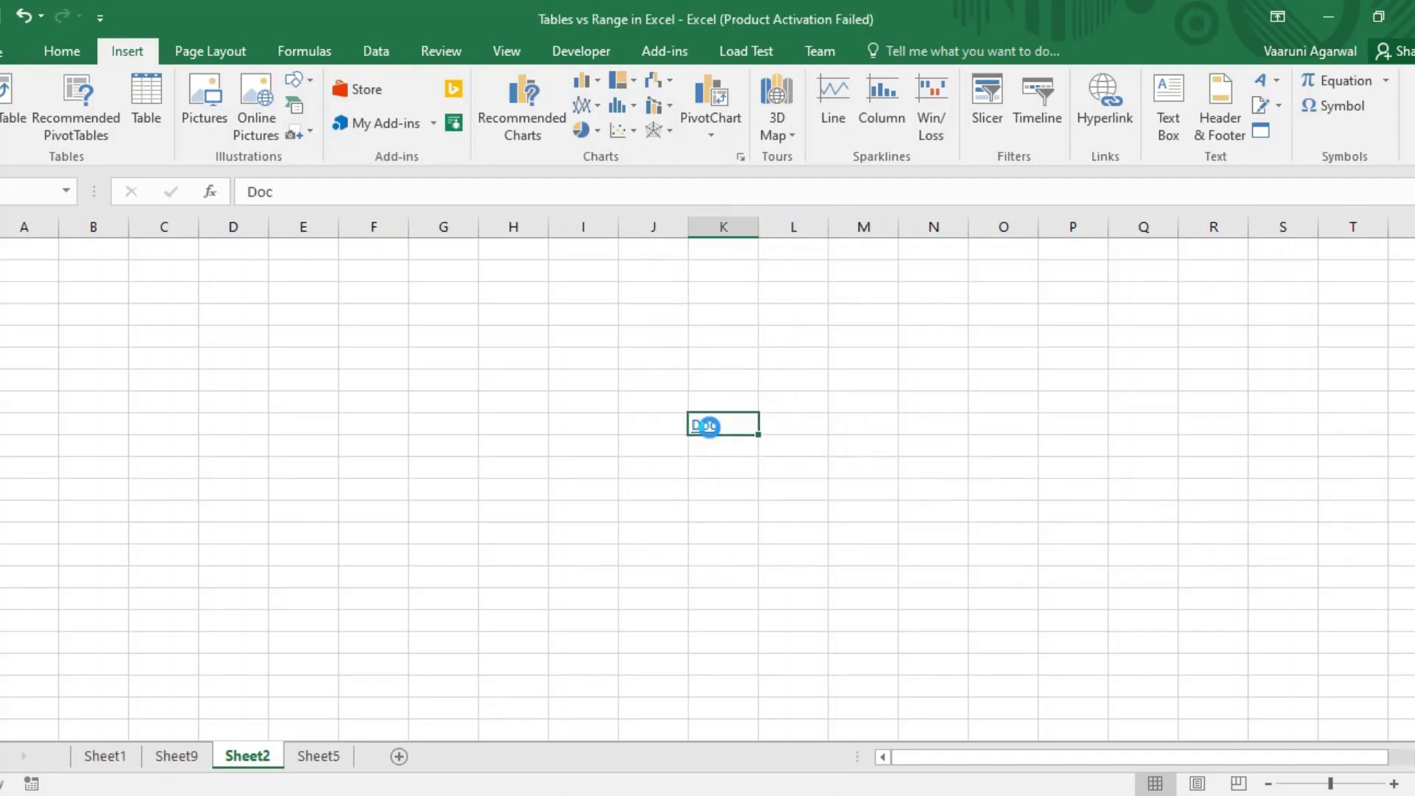
pyautogui.click(708, 425)
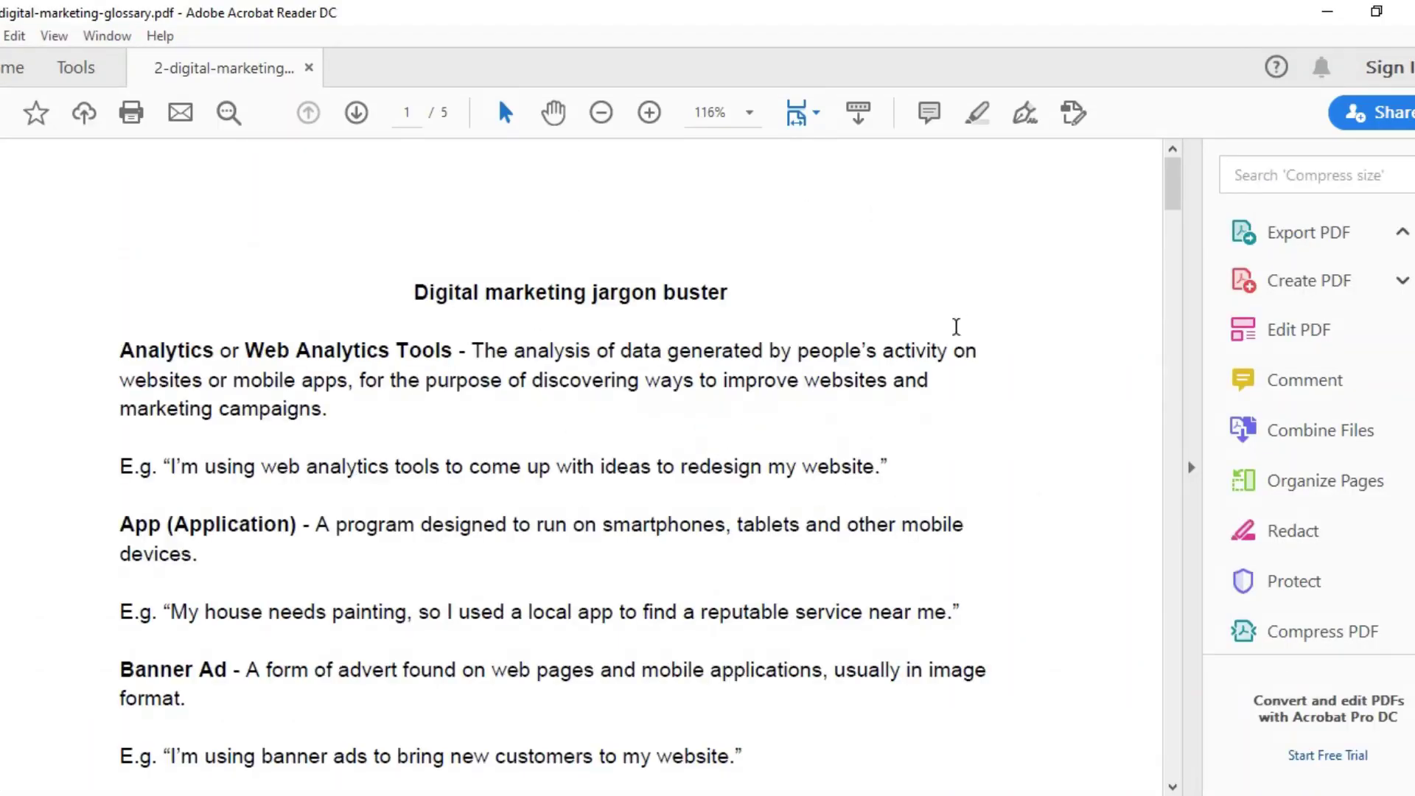
pyautogui.click(1410, 12)
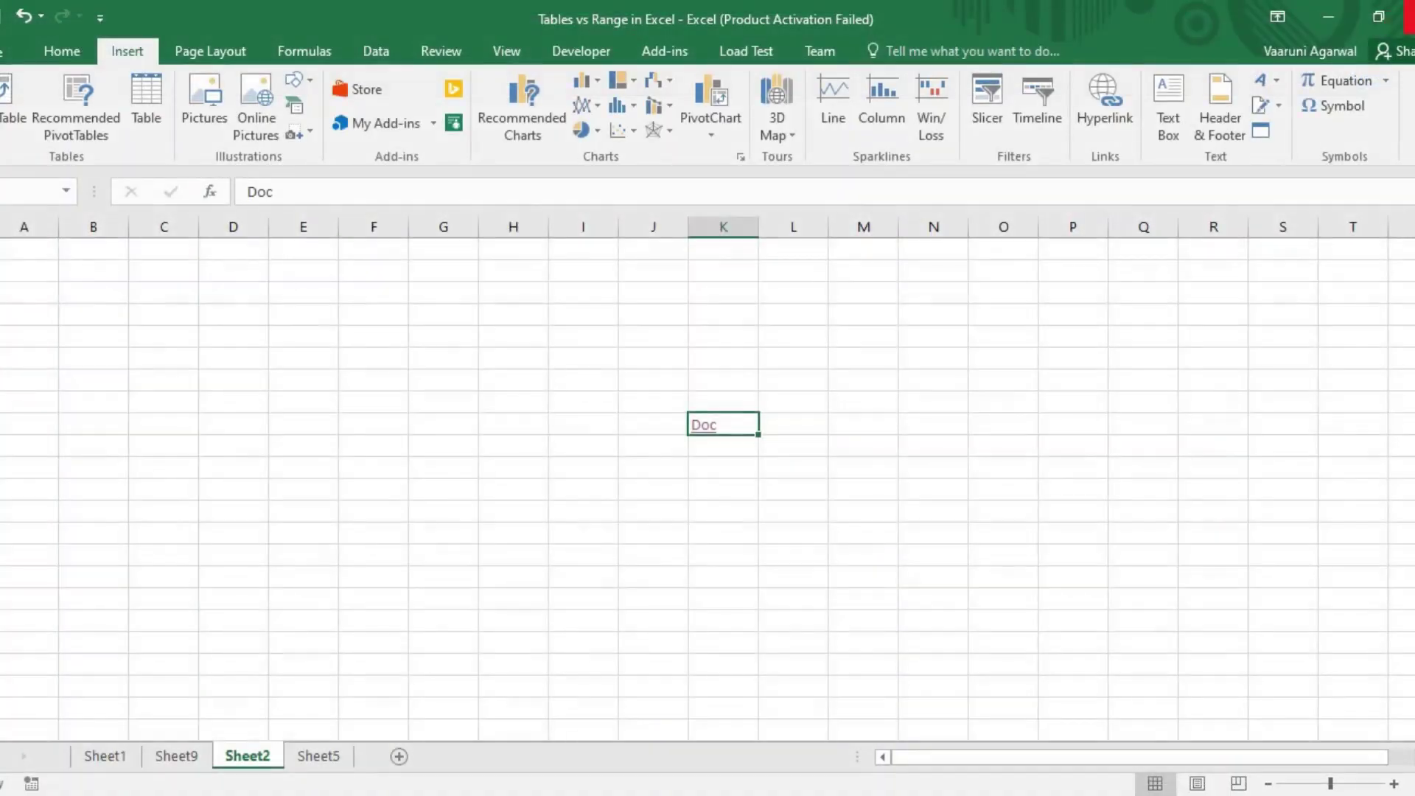
pyautogui.click(786, 474)
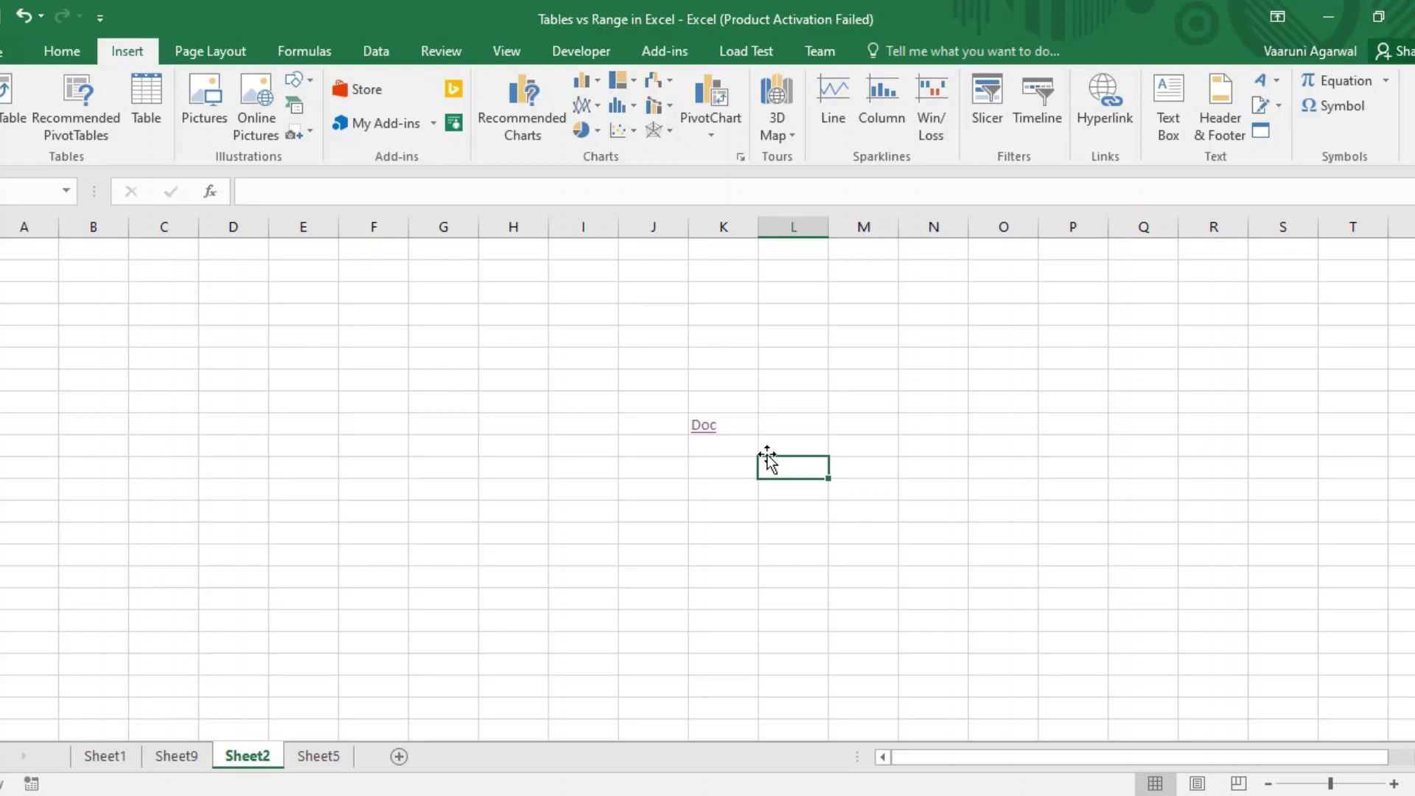
pyautogui.moveTo(1032, 760); pyautogui.dragTo(1126, 762)
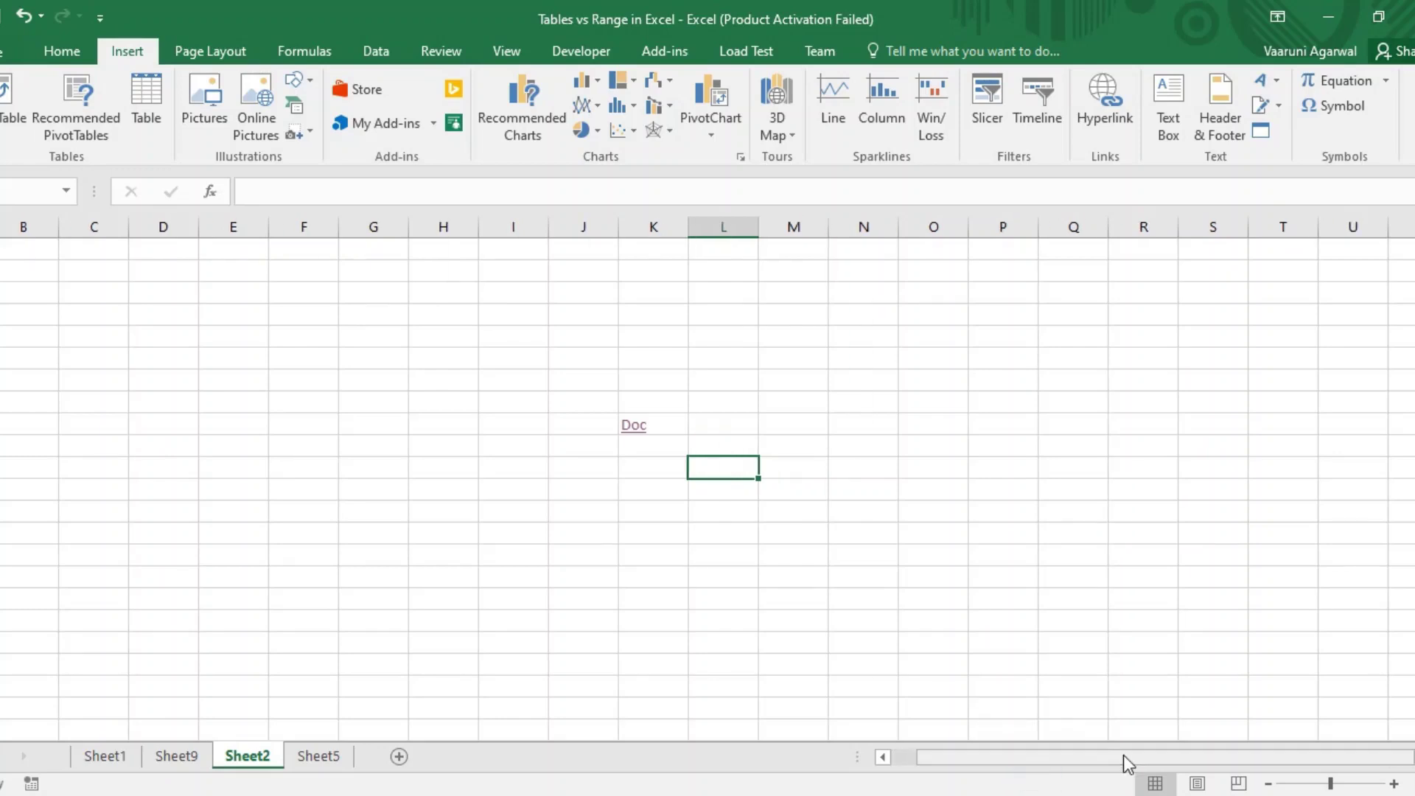
pyautogui.click(805, 429)
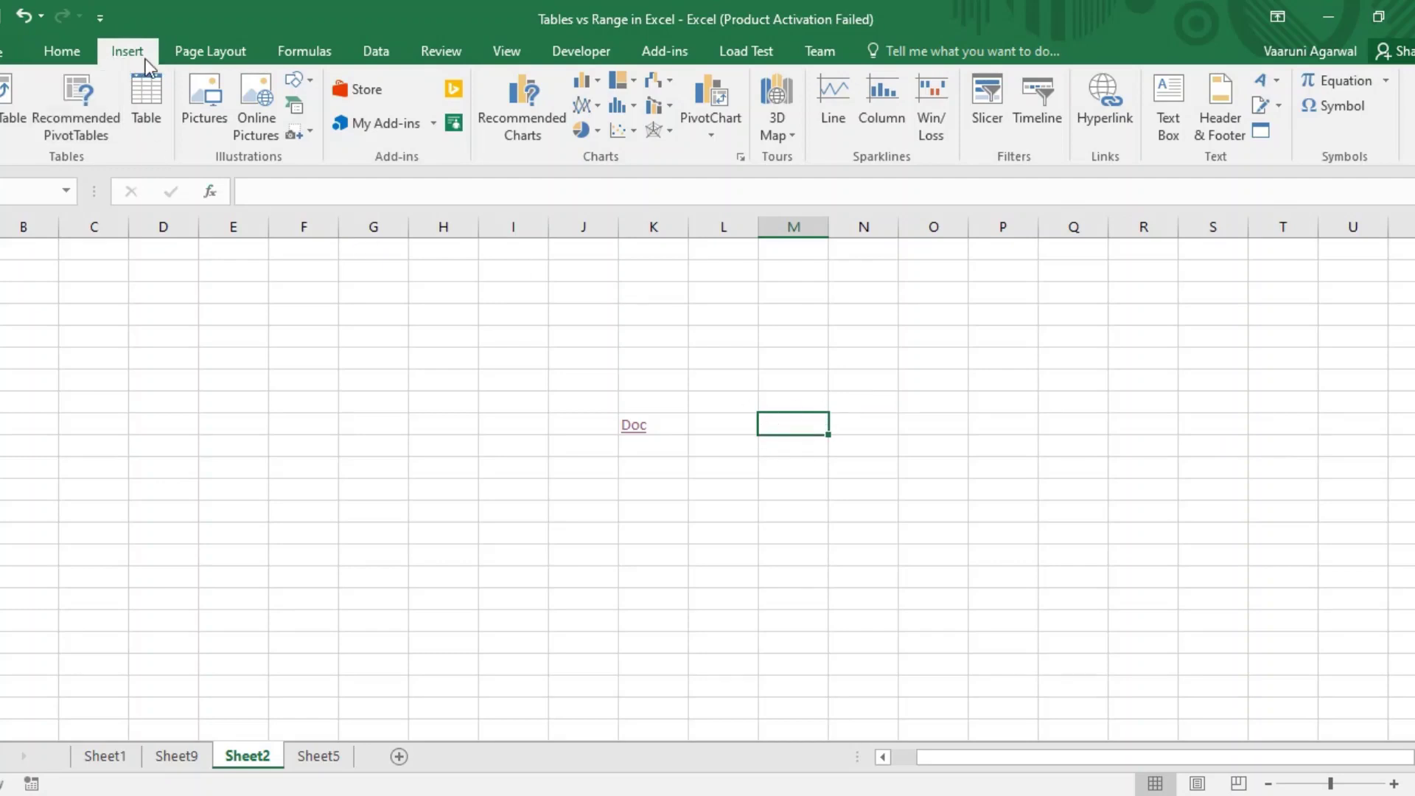
pyautogui.click(1265, 137)
# Reposition the Object dialog, view Create from File, then return to Create New.
pyautogui.moveTo(970, 164); pyautogui.dragTo(662, 246)
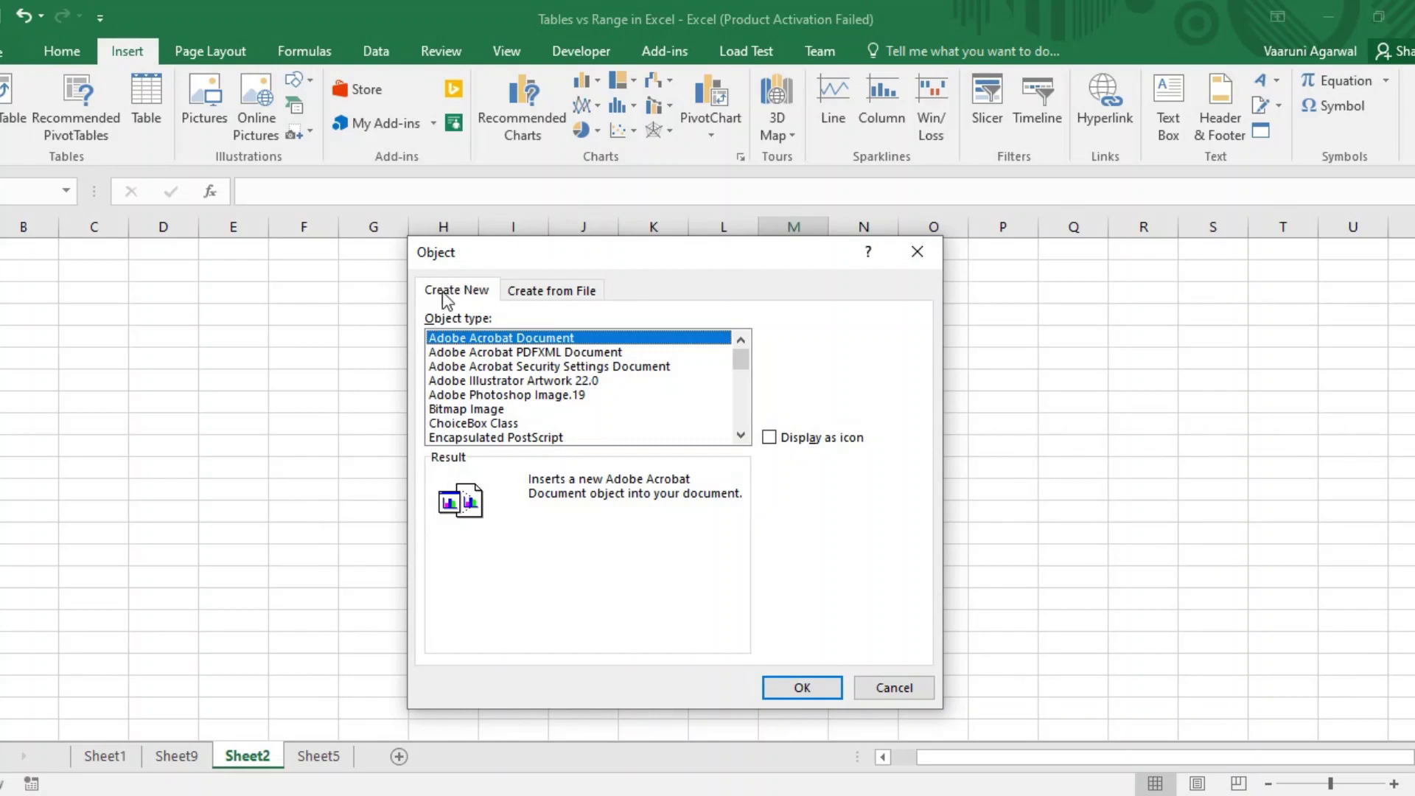
pyautogui.click(578, 298)
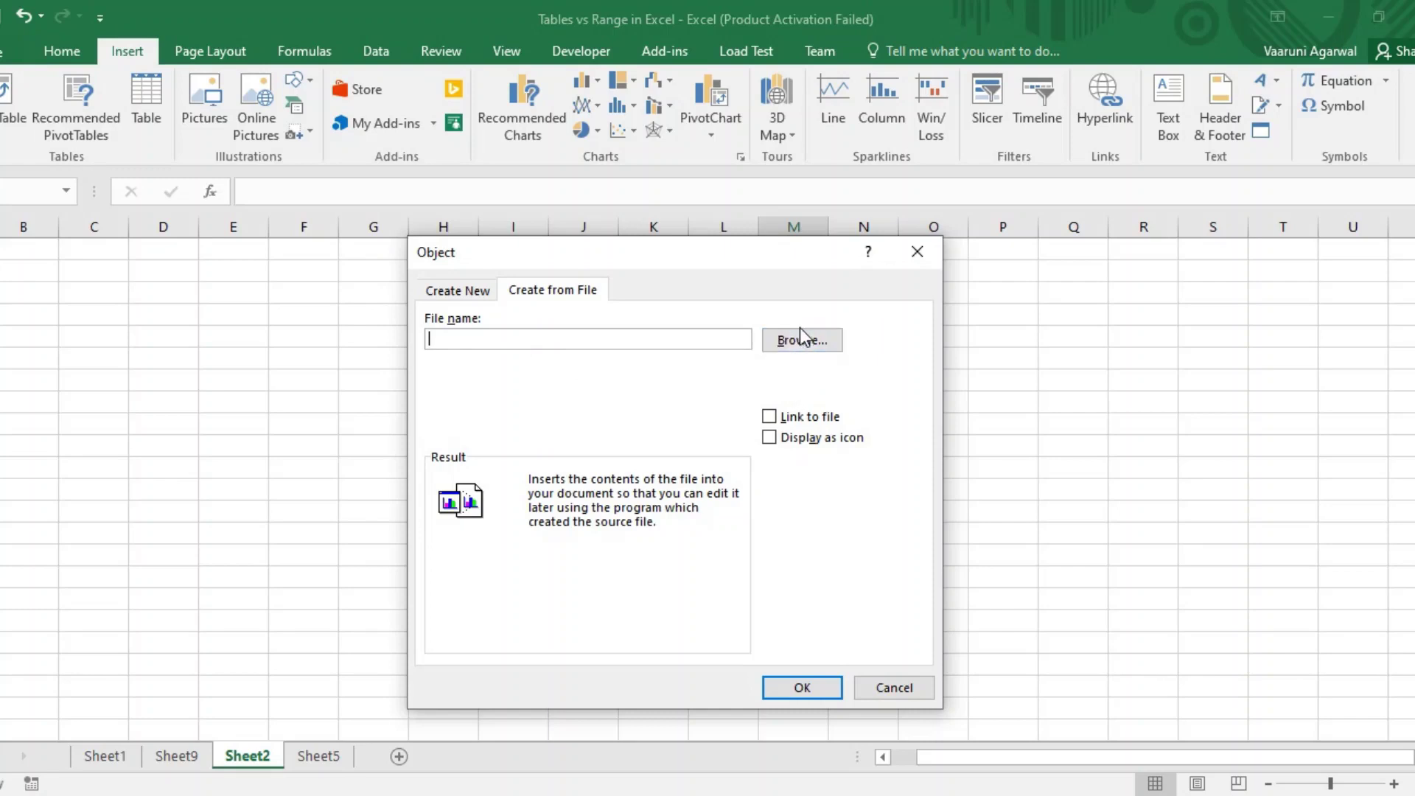
pyautogui.click(431, 294)
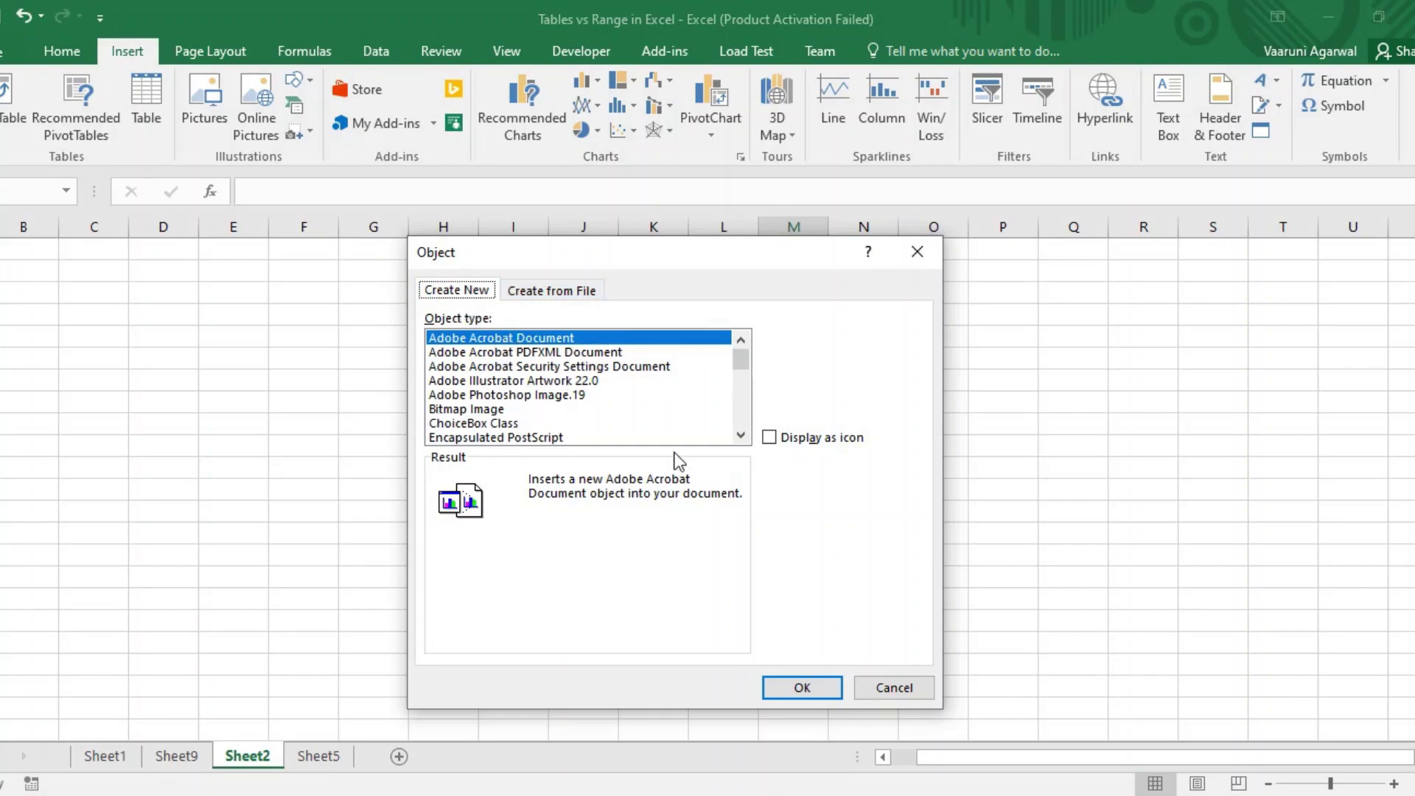
# Browse the WordPad, PowerPoint Slide and Word Macro-Enabled Document object types.
pyautogui.moveTo(741, 360); pyautogui.dragTo(752, 421)
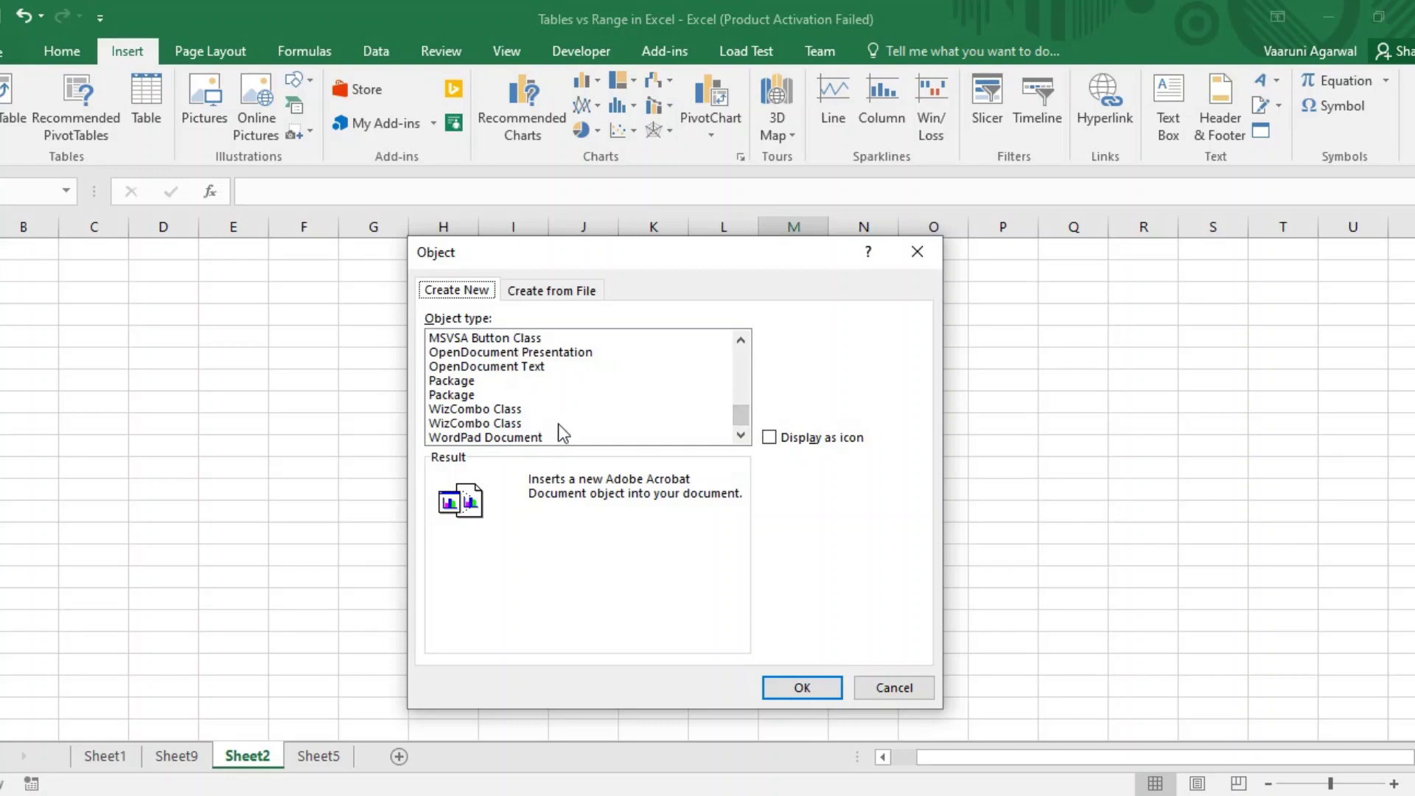
pyautogui.click(536, 437)
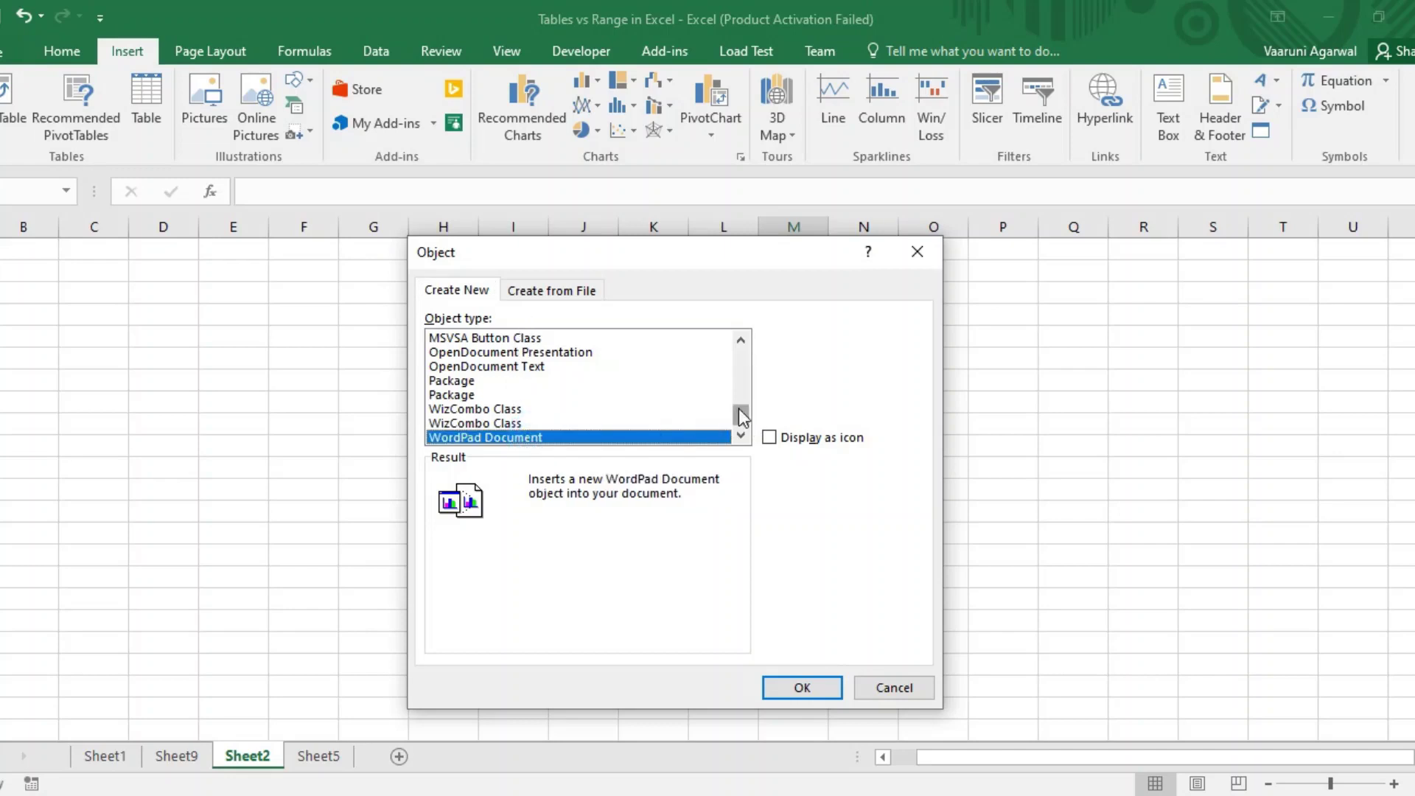
pyautogui.moveTo(739, 410)
pyautogui.mouseDown()
pyautogui.moveTo(741, 395)
pyautogui.moveTo(719, 390)
pyautogui.mouseUp()
pyautogui.click(538, 363)
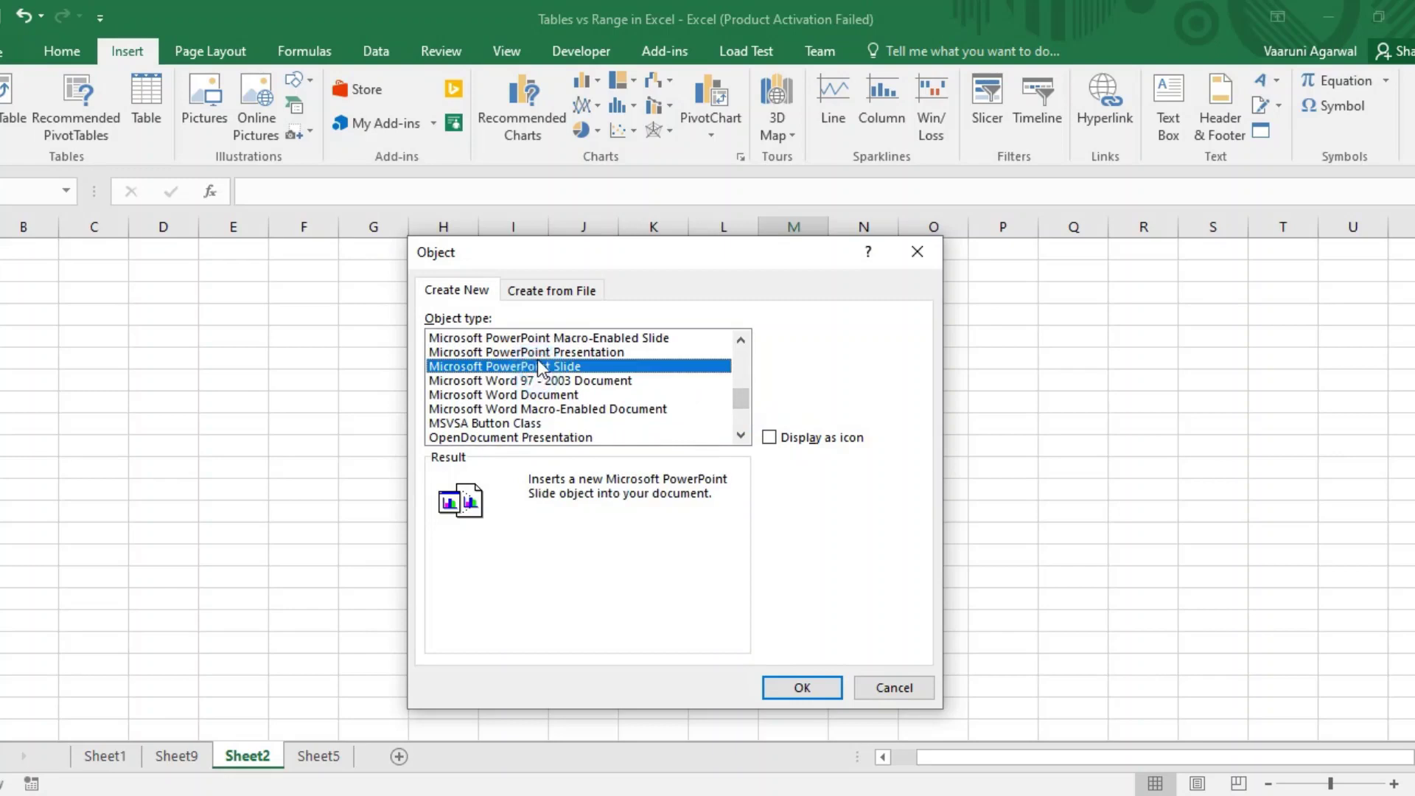
pyautogui.click(540, 354)
pyautogui.click(528, 396)
pyautogui.click(517, 410)
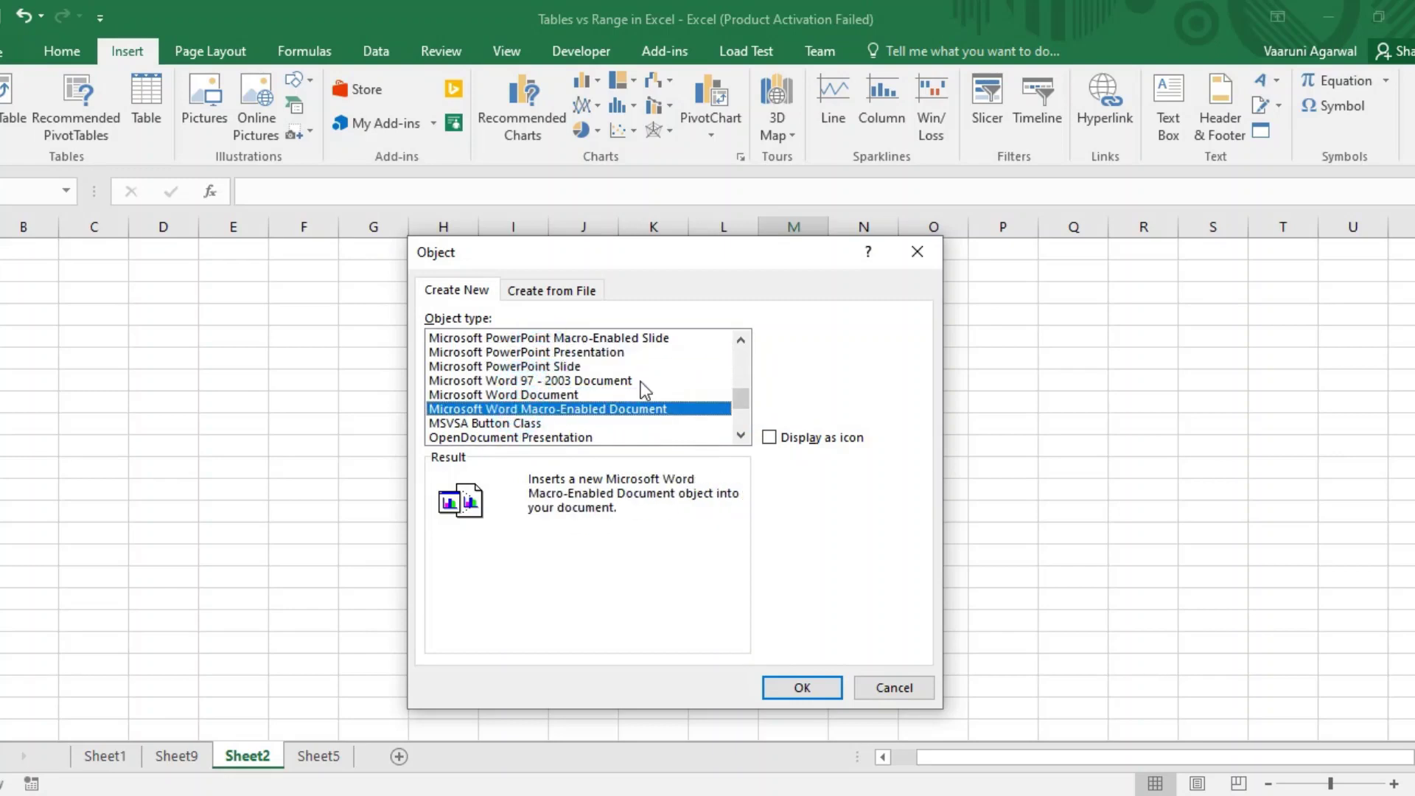
# Review Bitmap, Photoshop and Illustrator types, reselect Adobe Acrobat Document, then choose Create from File.
pyautogui.moveTo(741, 391); pyautogui.dragTo(727, 357)
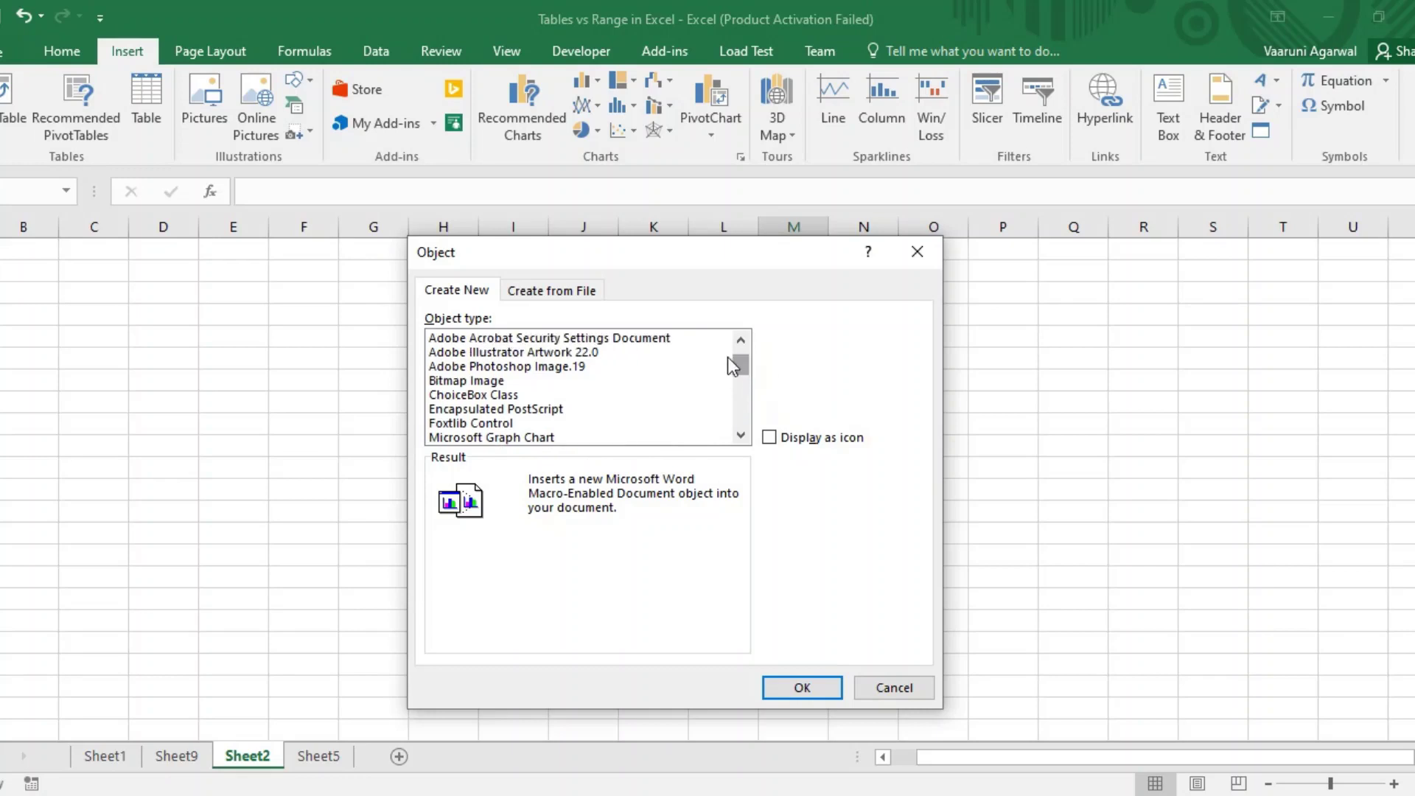
pyautogui.click(488, 381)
pyautogui.click(505, 363)
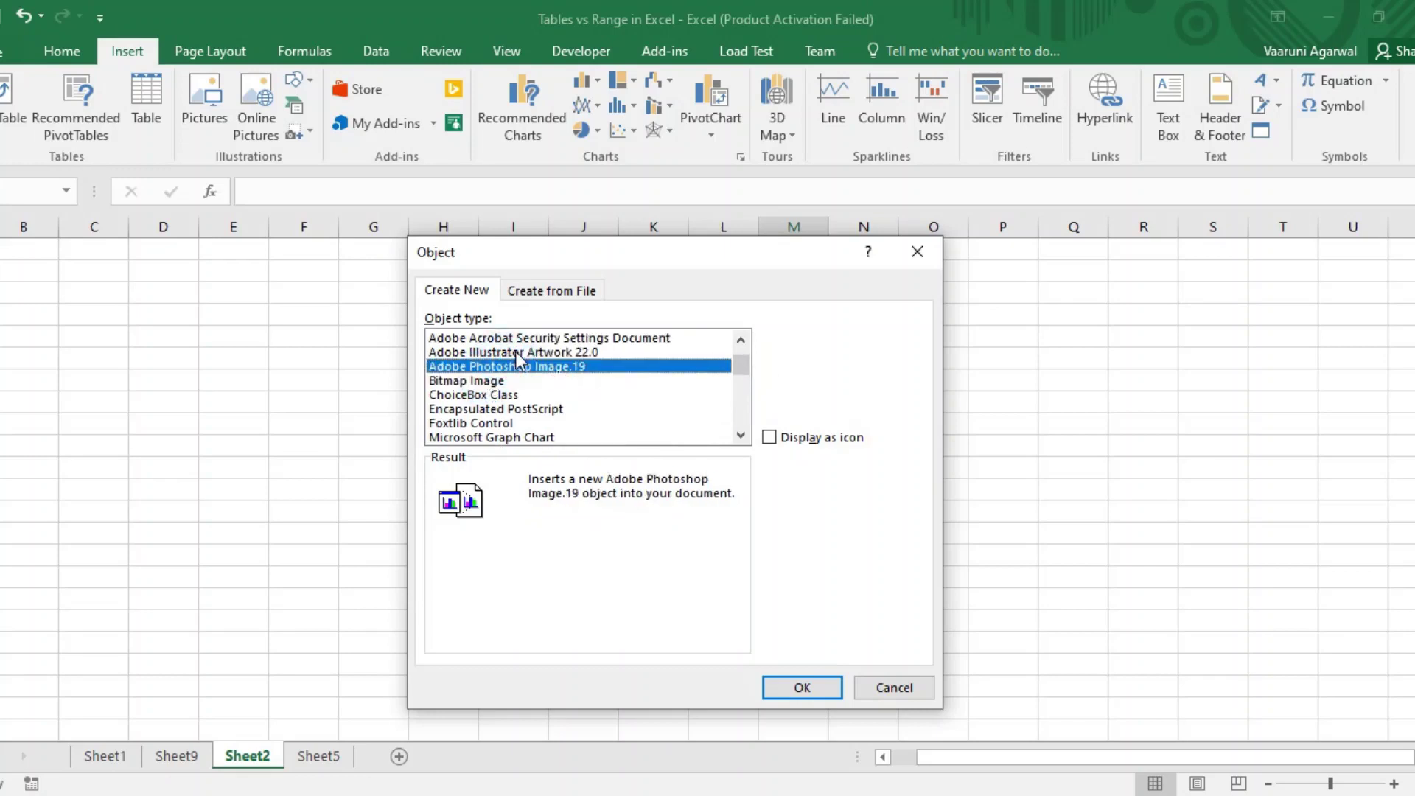
pyautogui.click(516, 352)
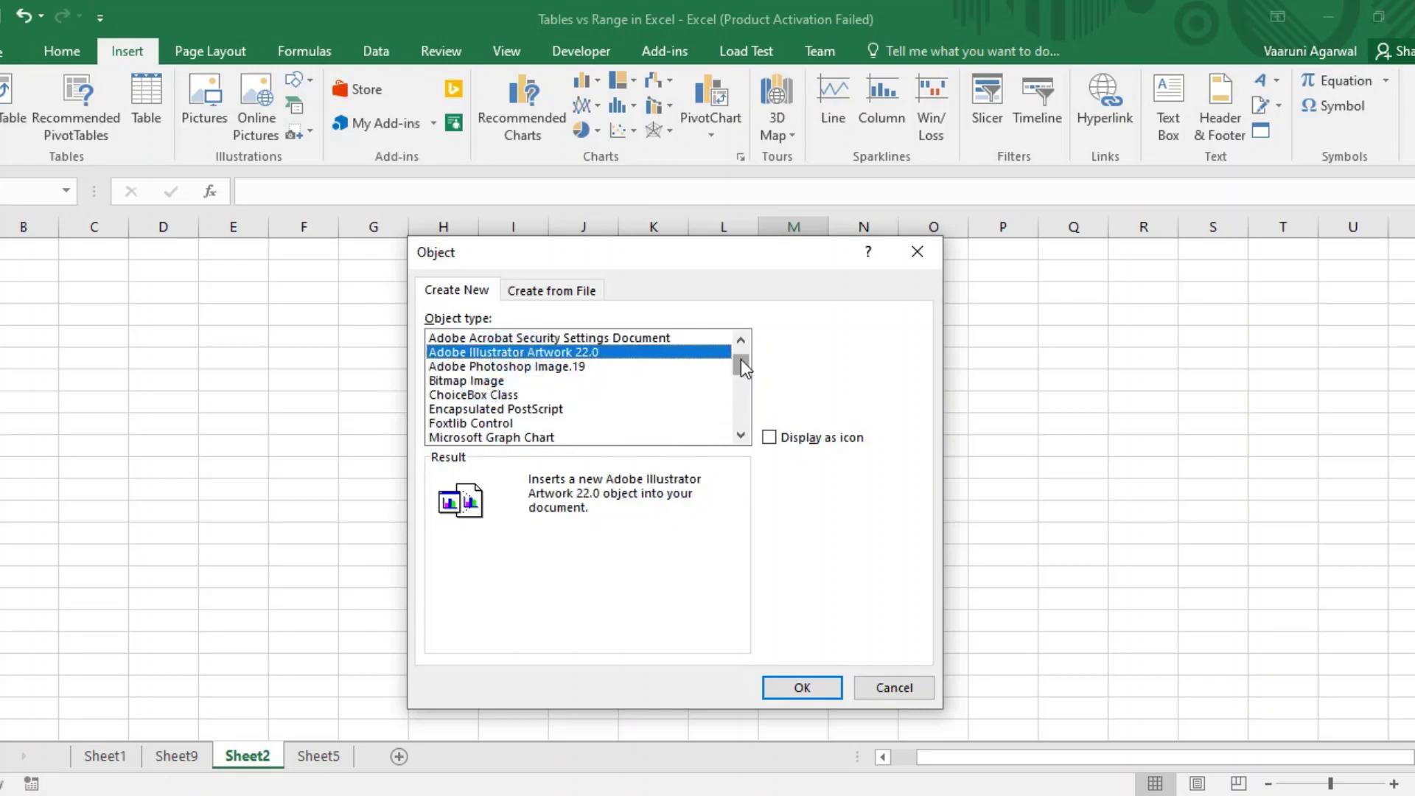
pyautogui.moveTo(741, 360); pyautogui.dragTo(741, 355)
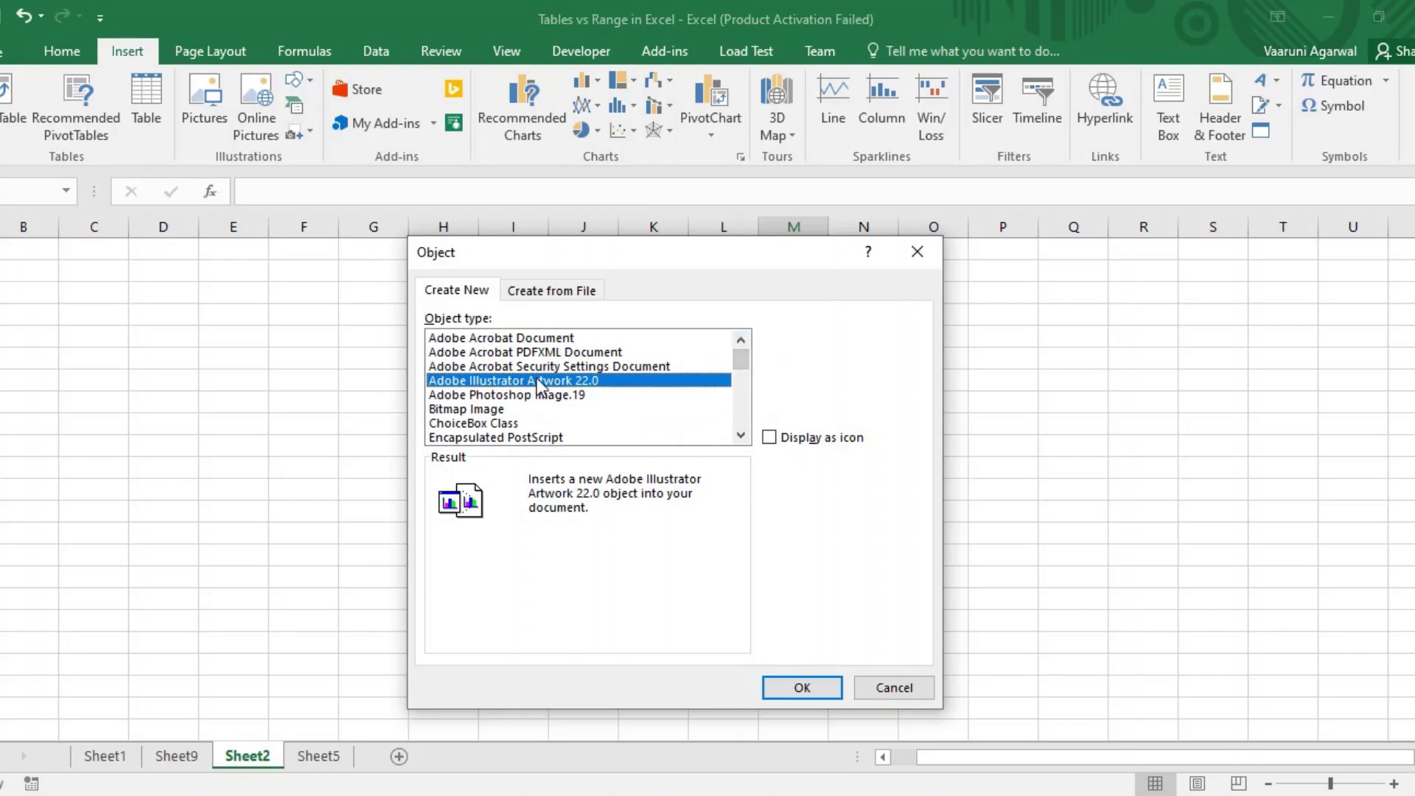
pyautogui.click(558, 339)
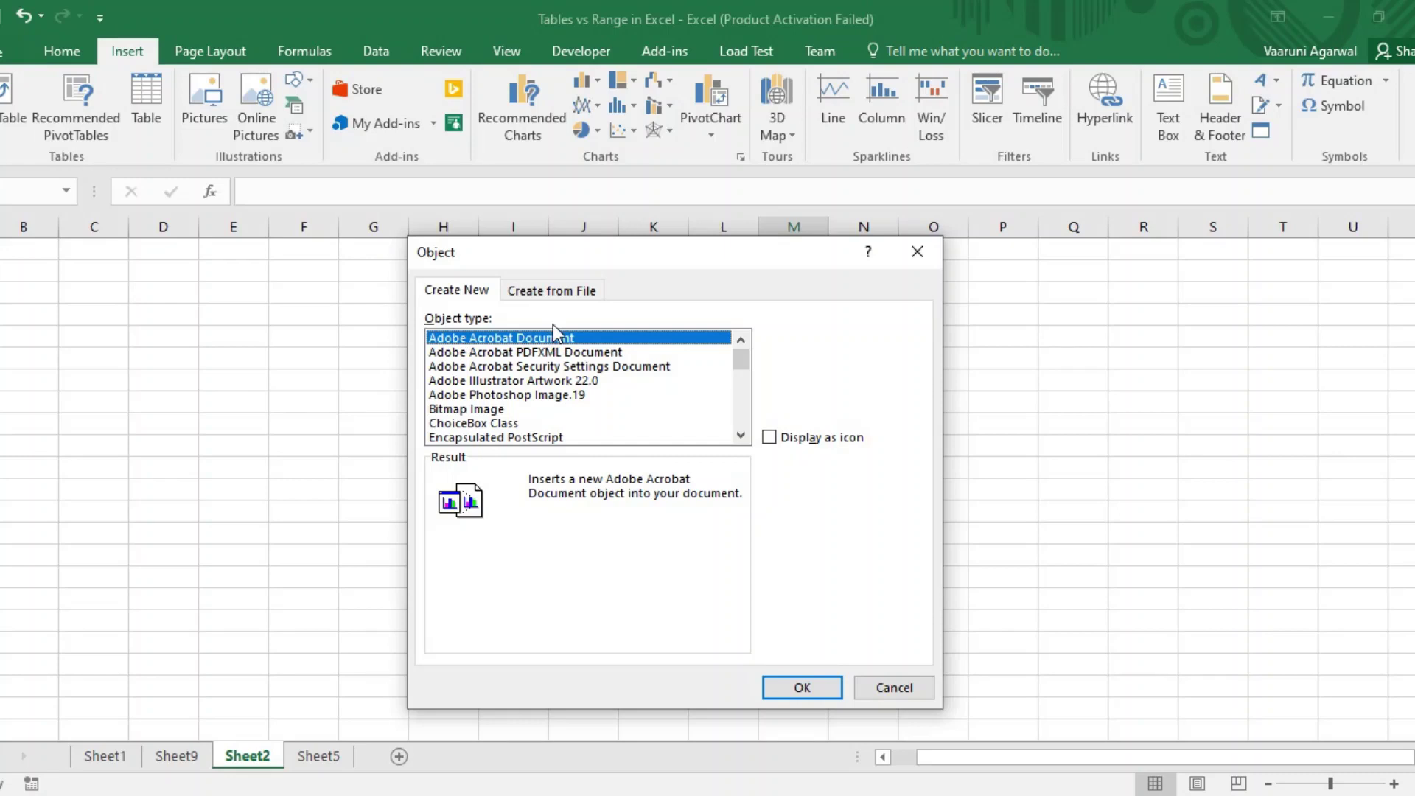
pyautogui.click(551, 290)
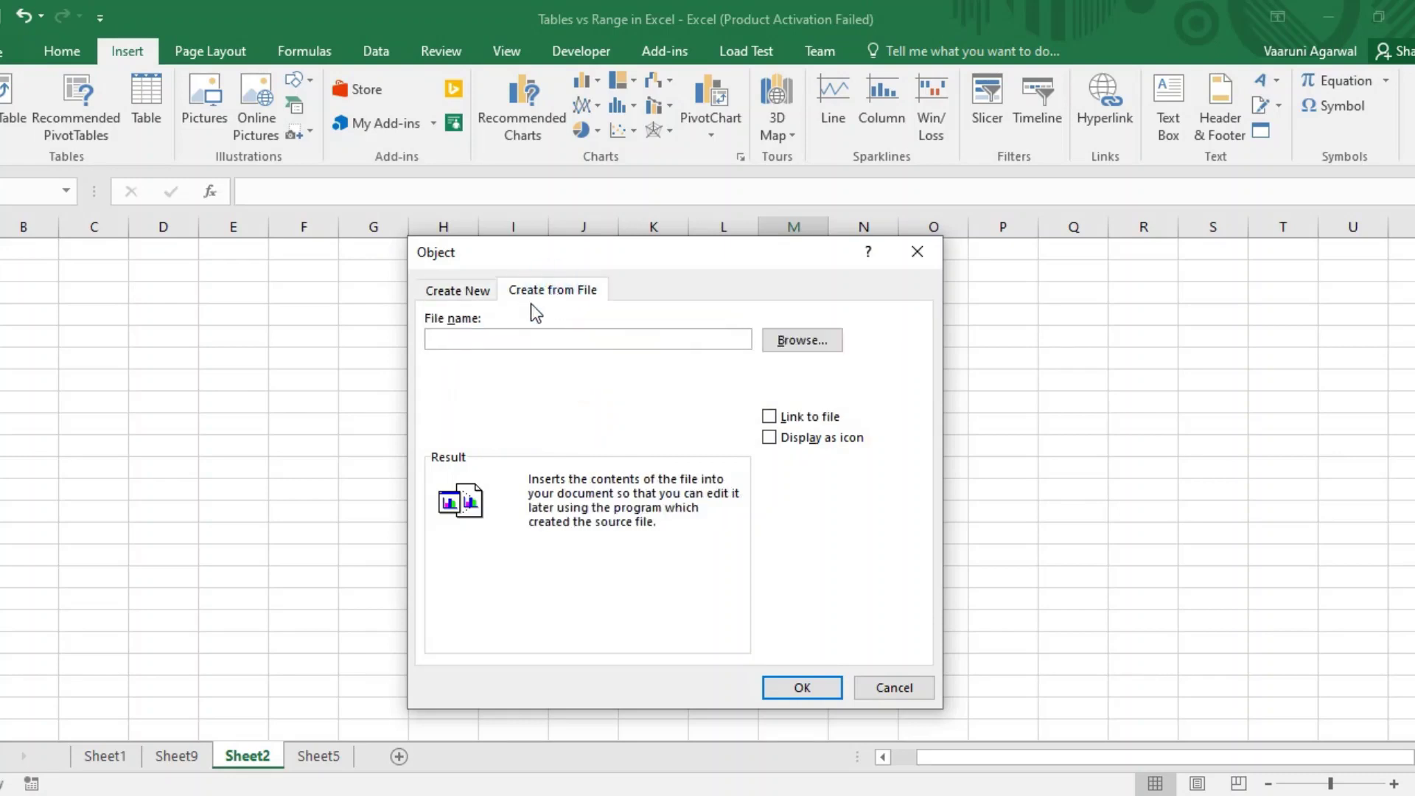
# Choose 2-digital-marketing-glossary.pdf as the file, tick Link to file, and confirm.
pyautogui.click(815, 339)
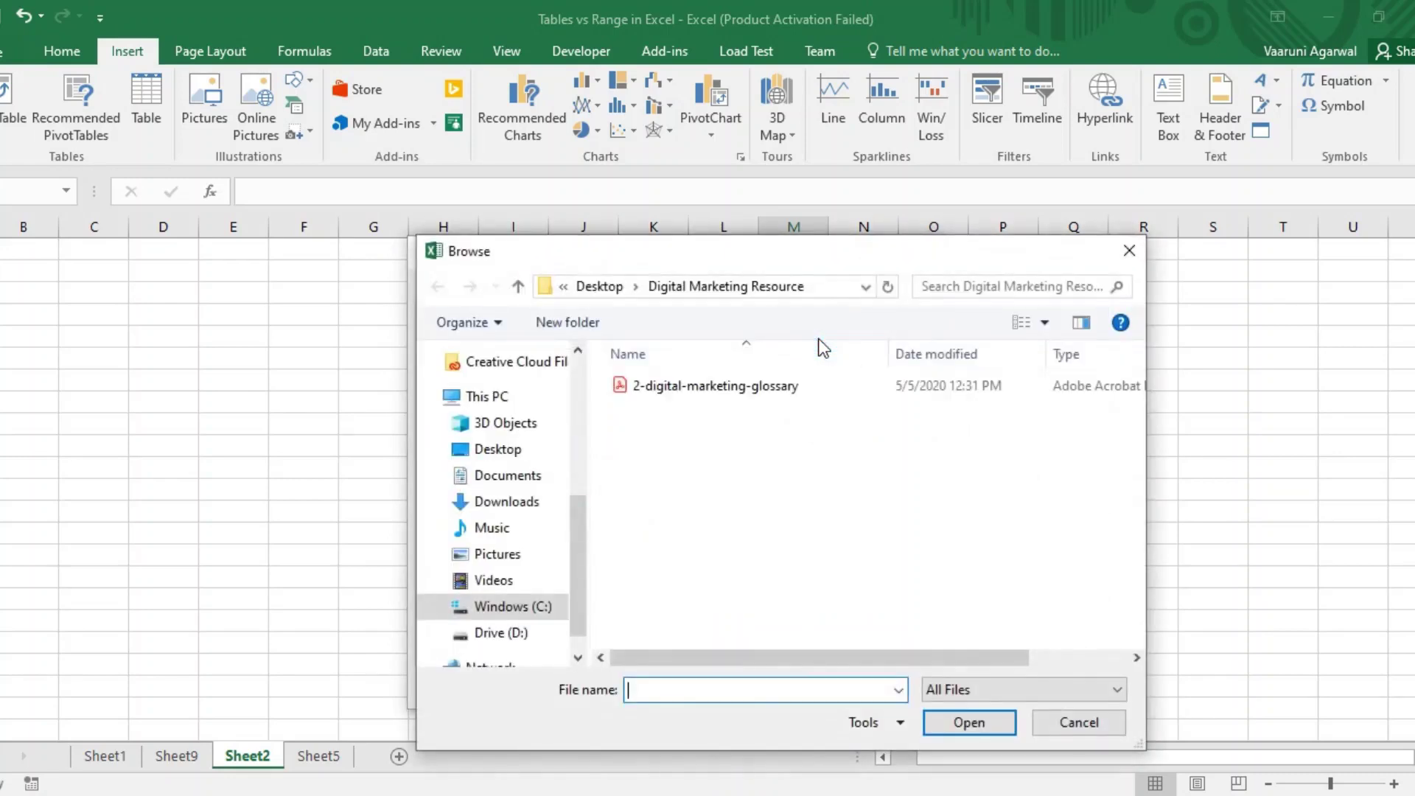
pyautogui.click(724, 391)
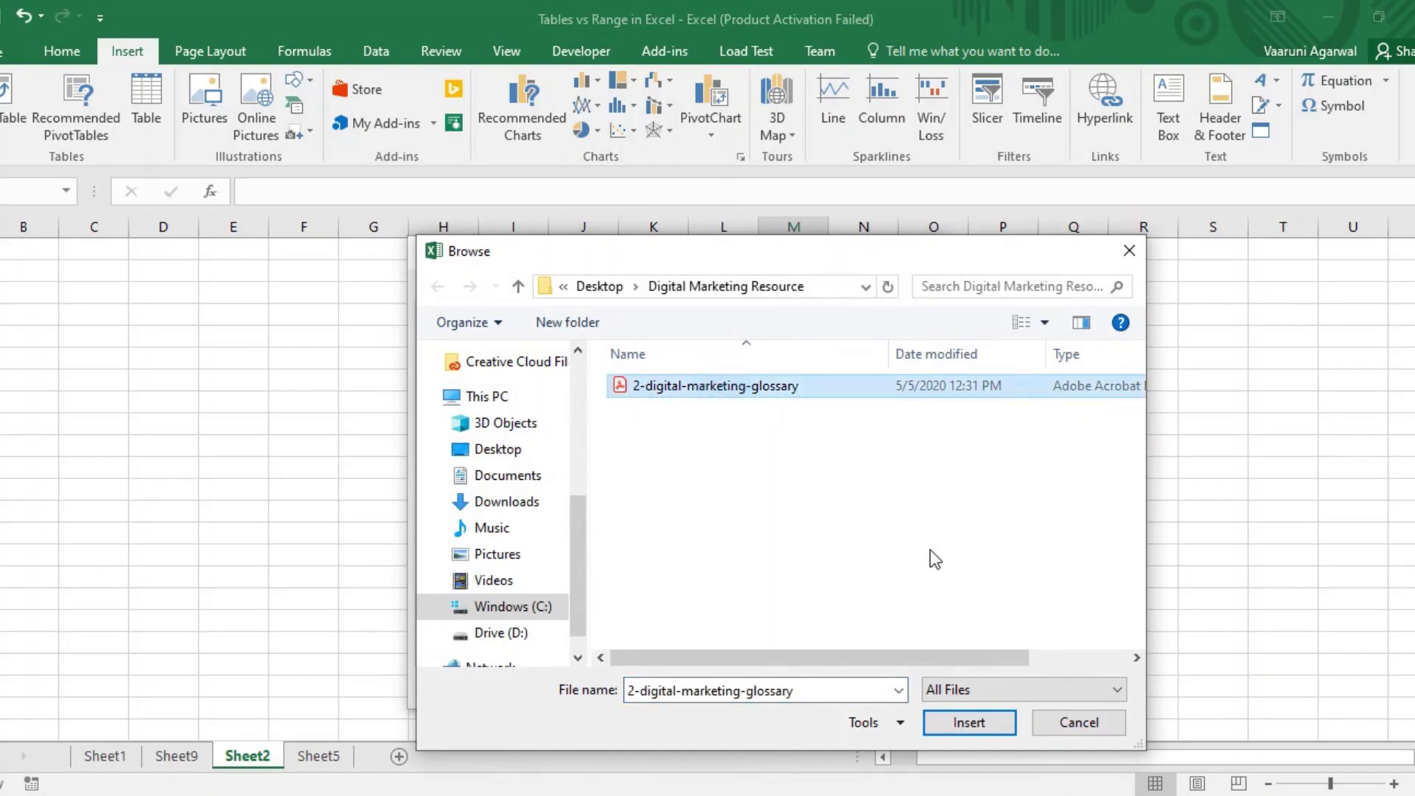
pyautogui.click(988, 725)
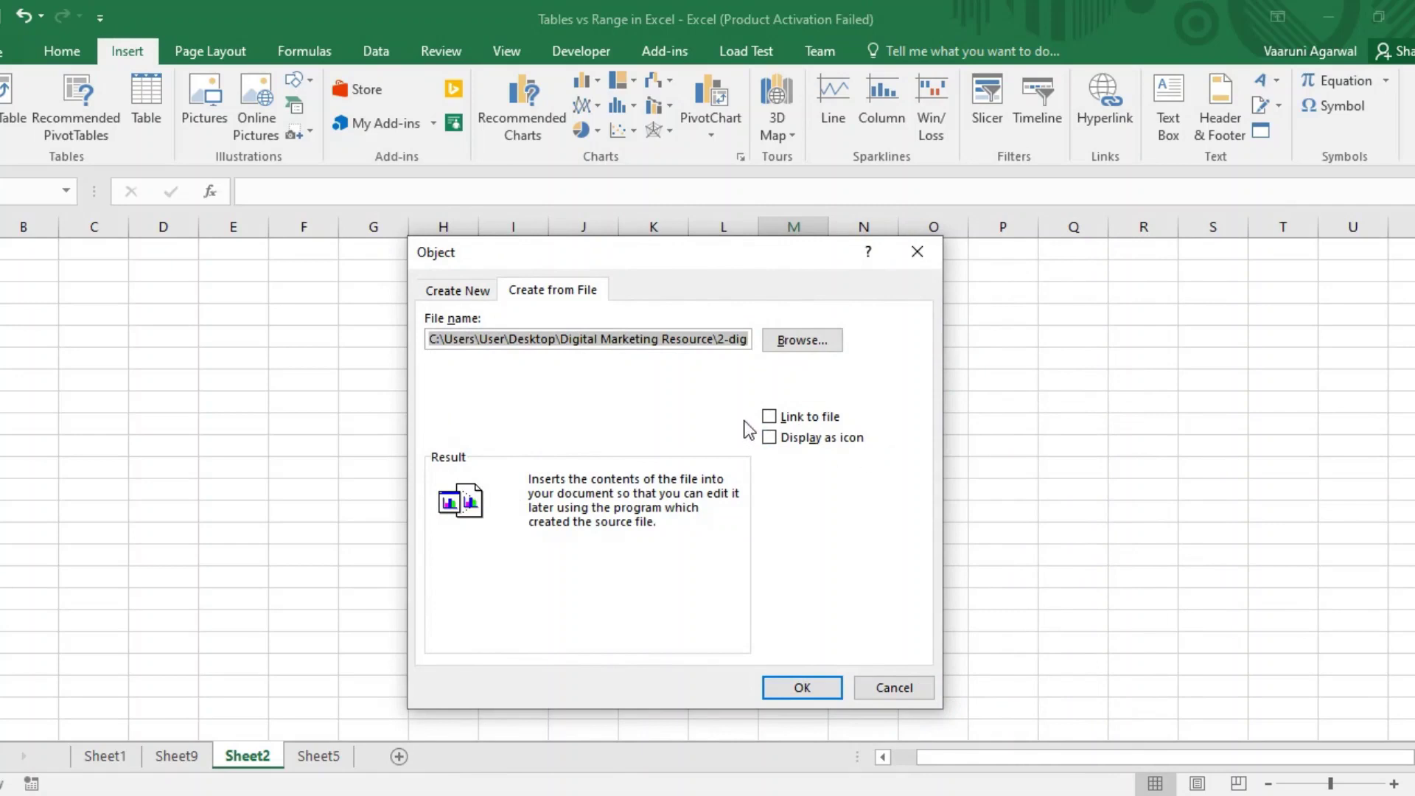
pyautogui.click(767, 418)
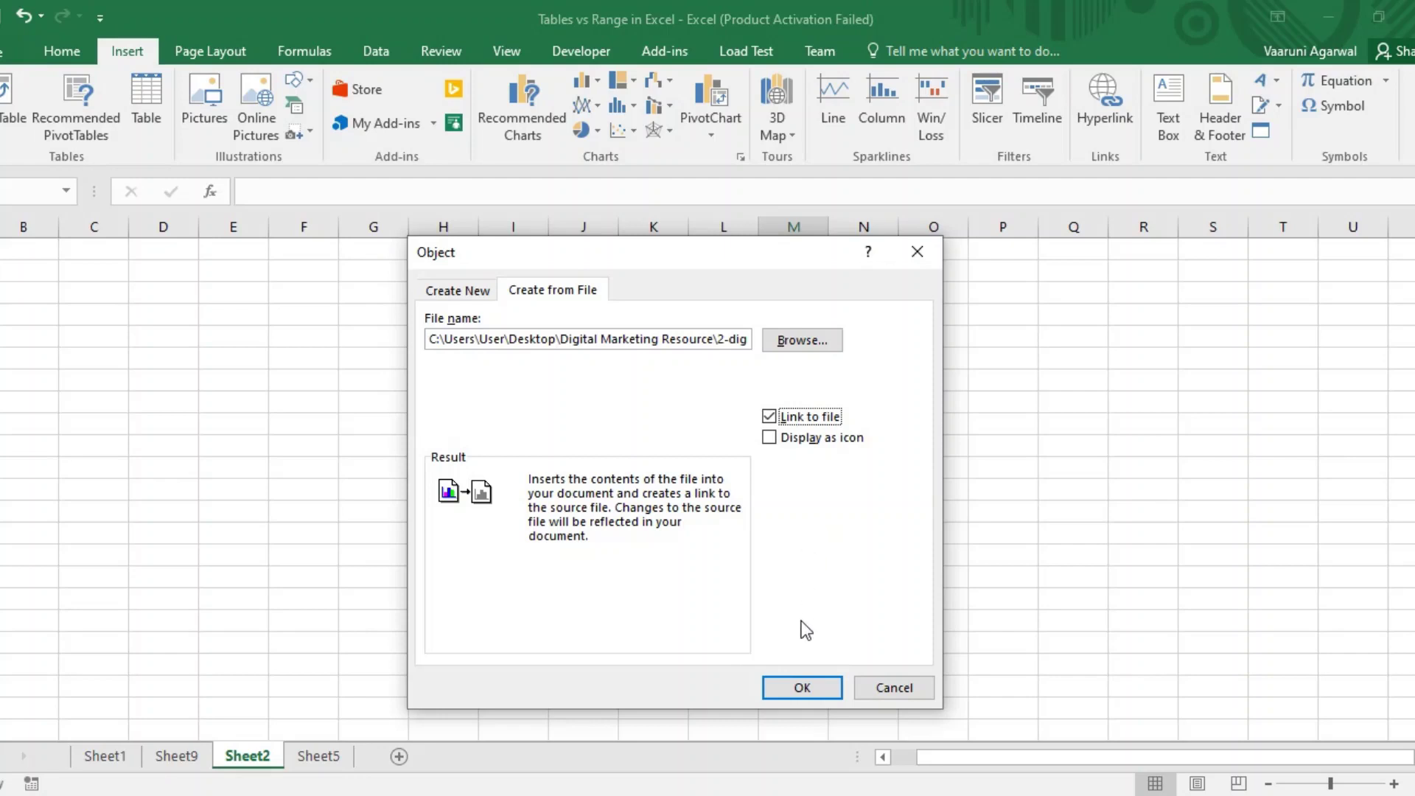
pyautogui.click(779, 689)
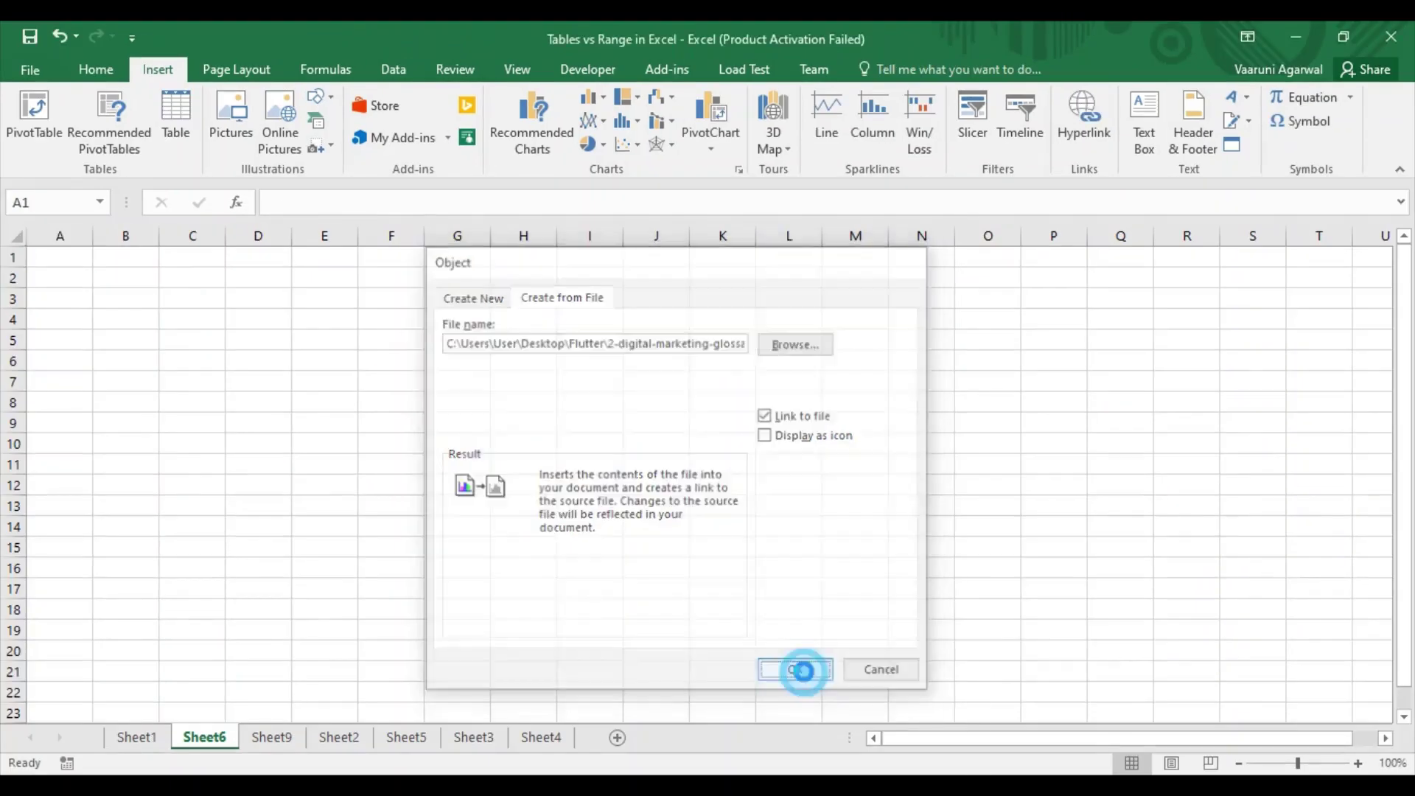
# Insert the linked glossary PDF on Sheet6, scroll down, and deselect it via cell L9.
pyautogui.click(806, 667)
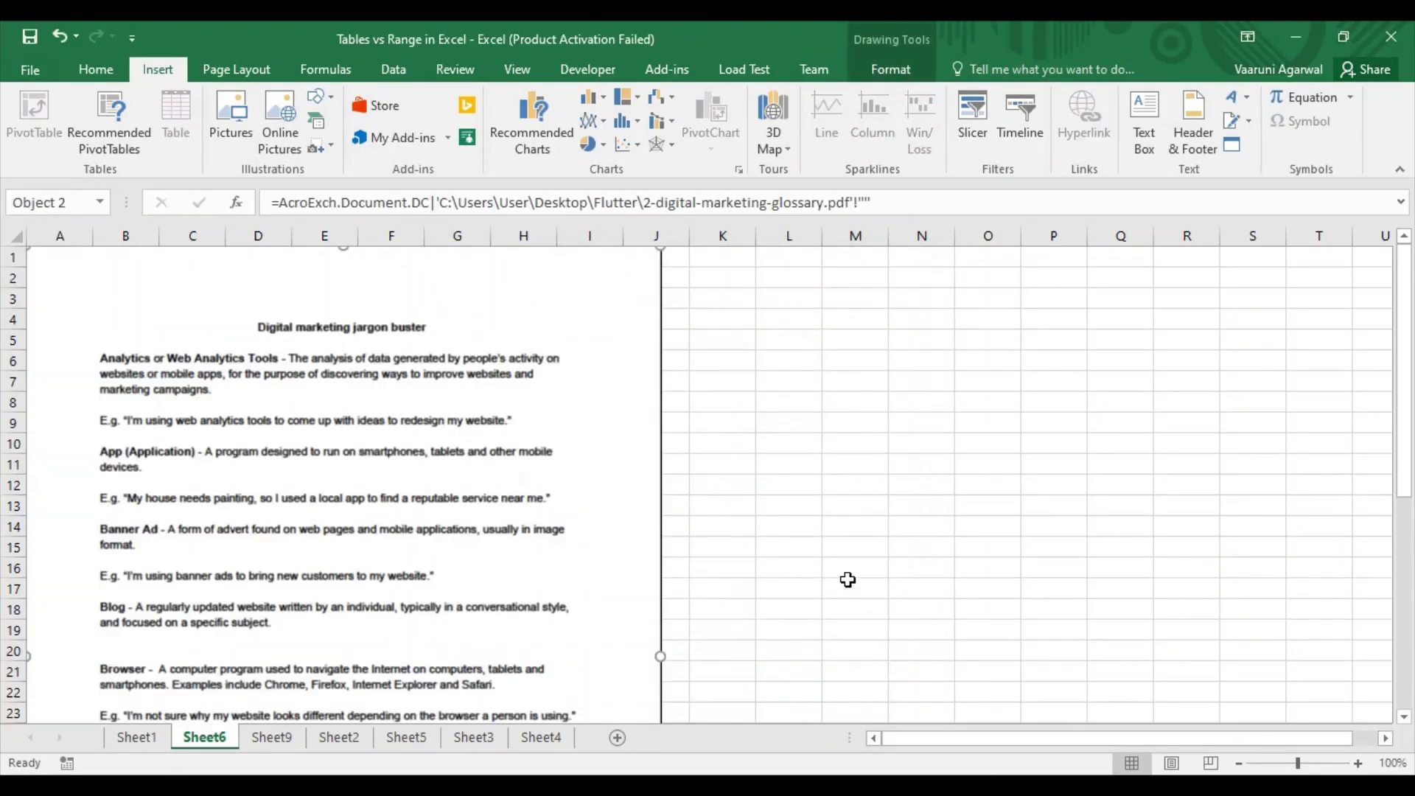
pyautogui.moveTo(1410, 452); pyautogui.dragTo(1371, 373)
pyautogui.click(800, 426)
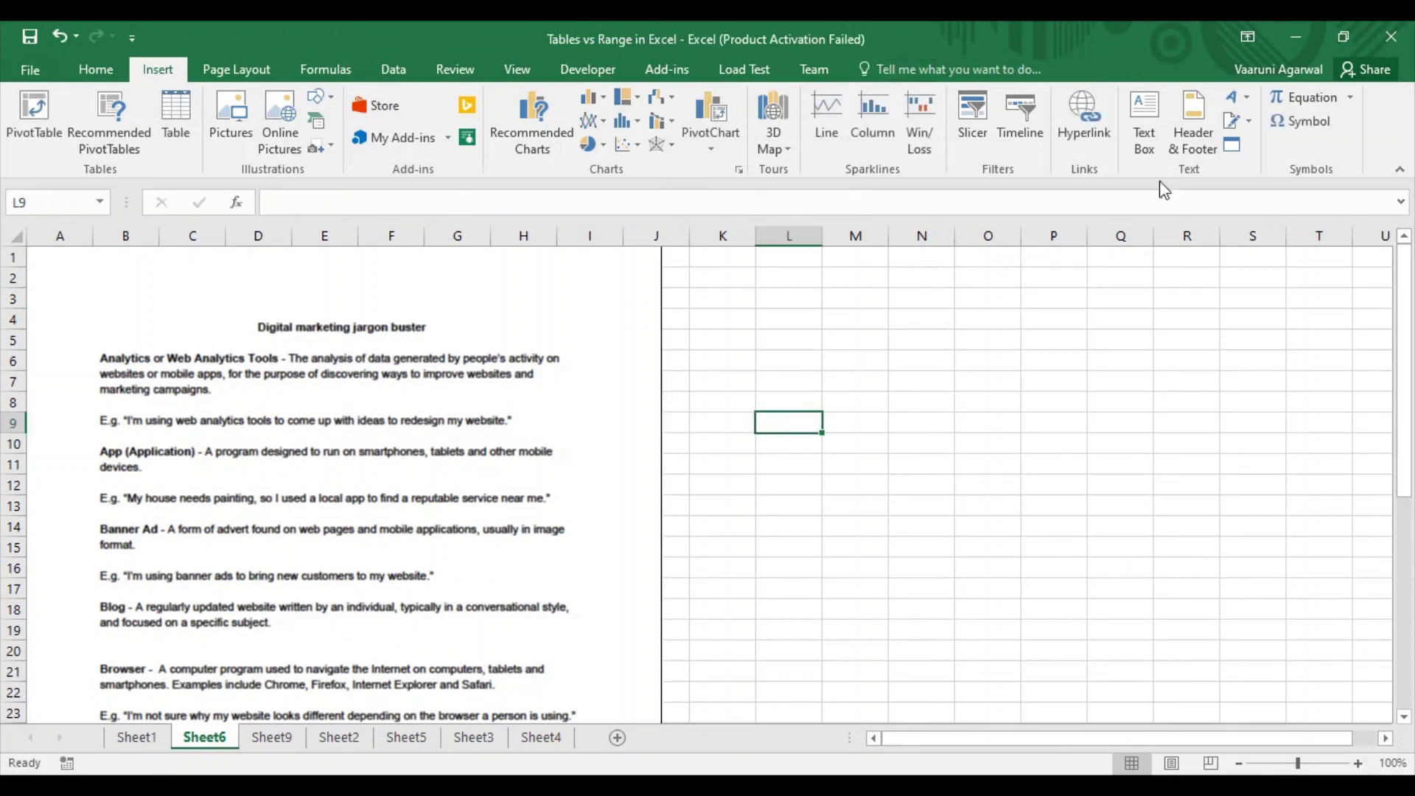
# Pick Desktop\2-digital-marketing-glossary.pdf as the file in the Object dialog's Create from File.
pyautogui.click(1232, 145)
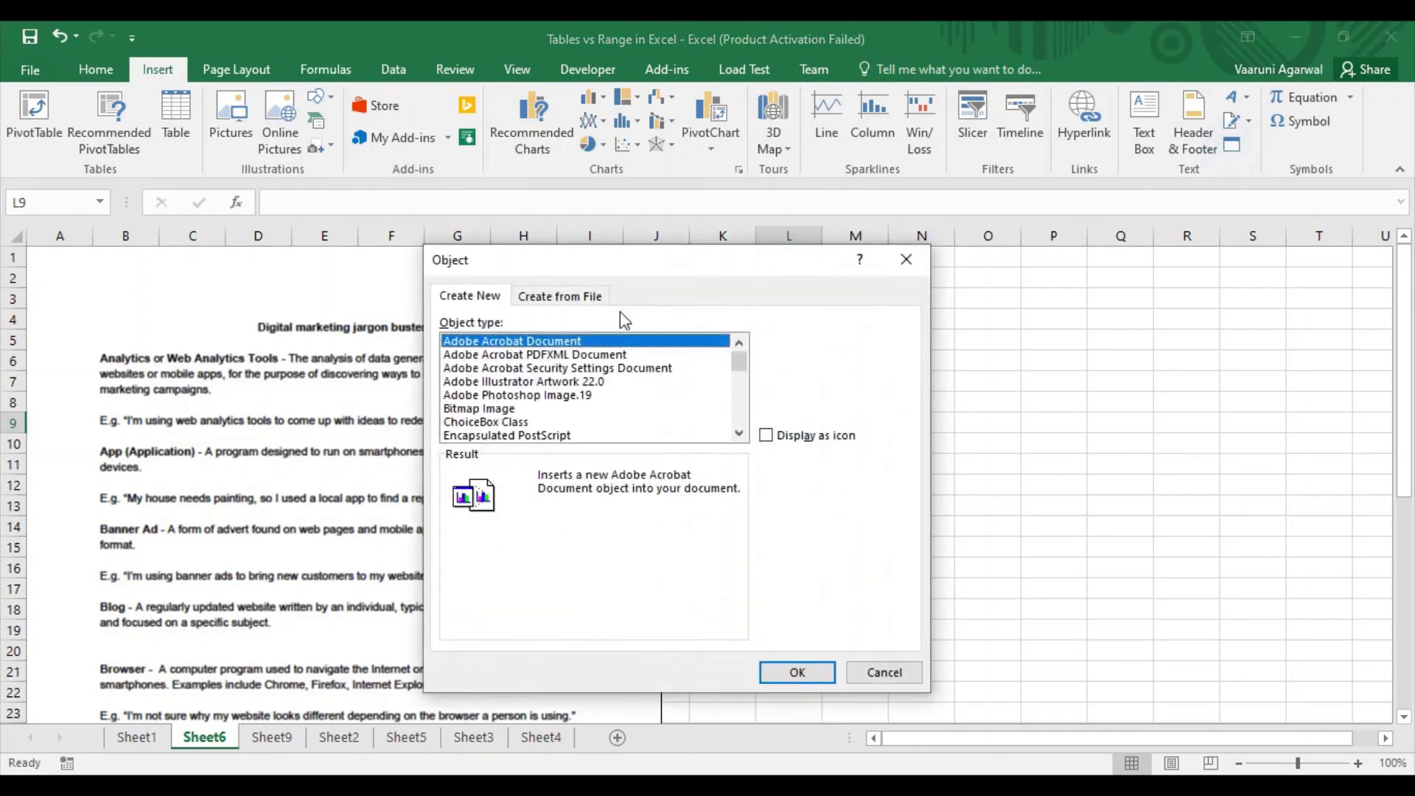
pyautogui.click(577, 299)
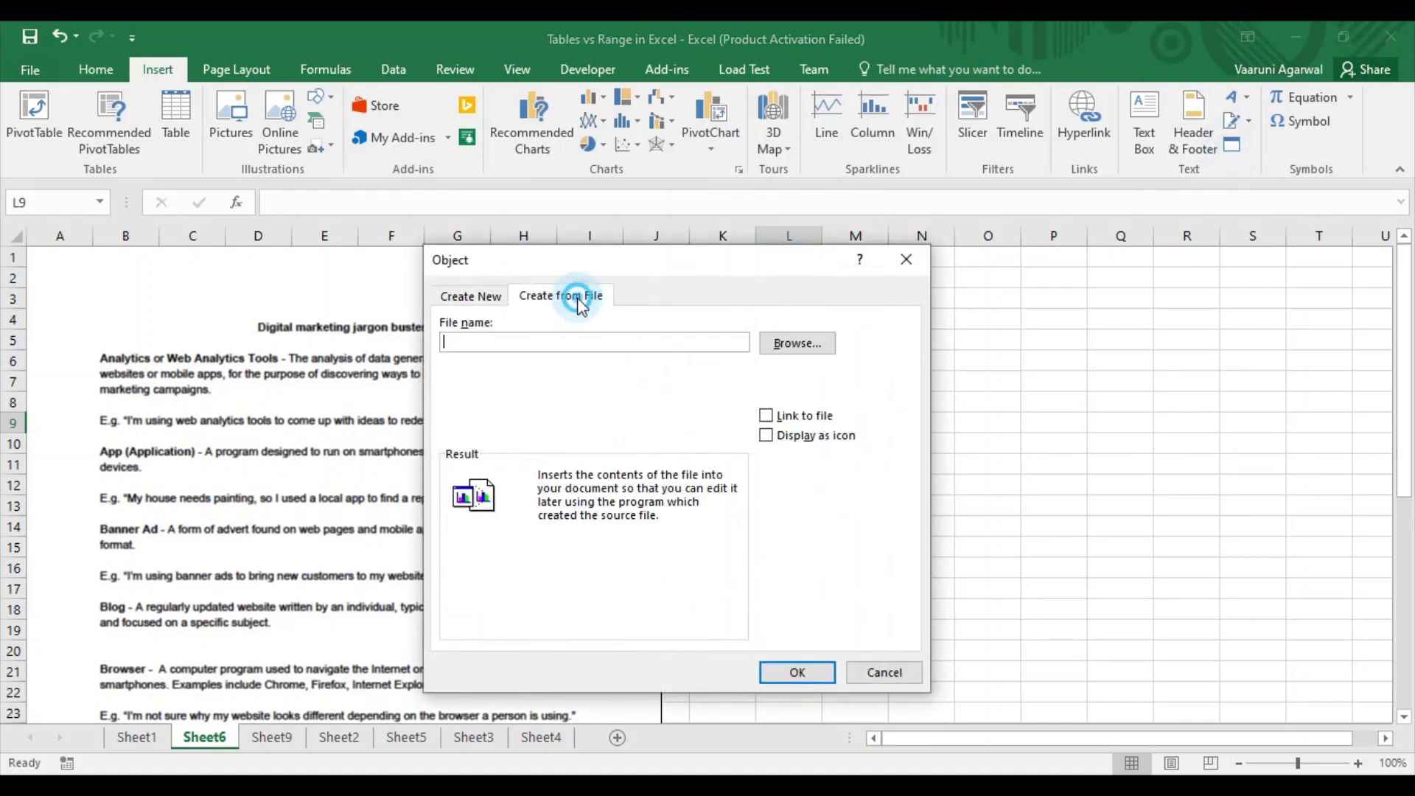
pyautogui.click(798, 343)
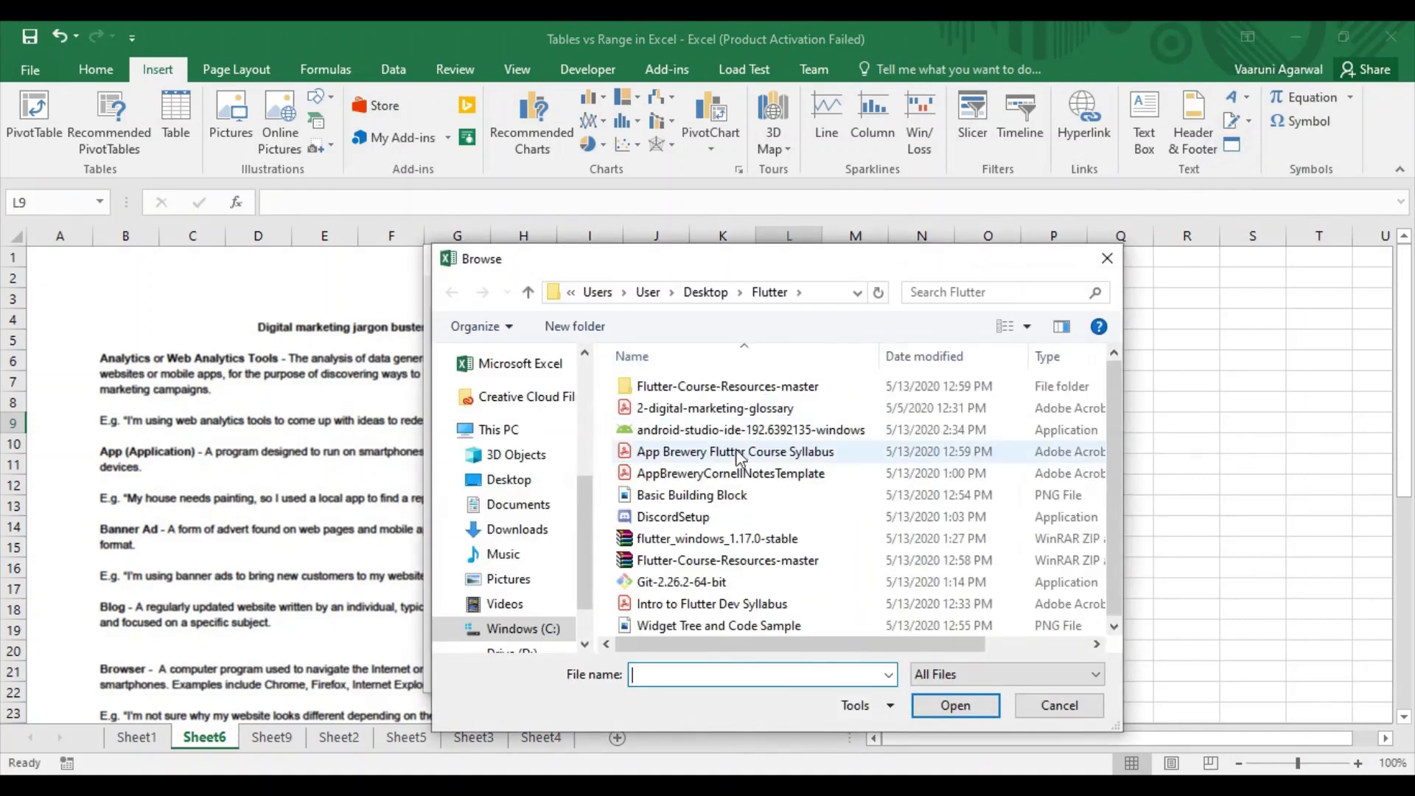
pyautogui.click(528, 292)
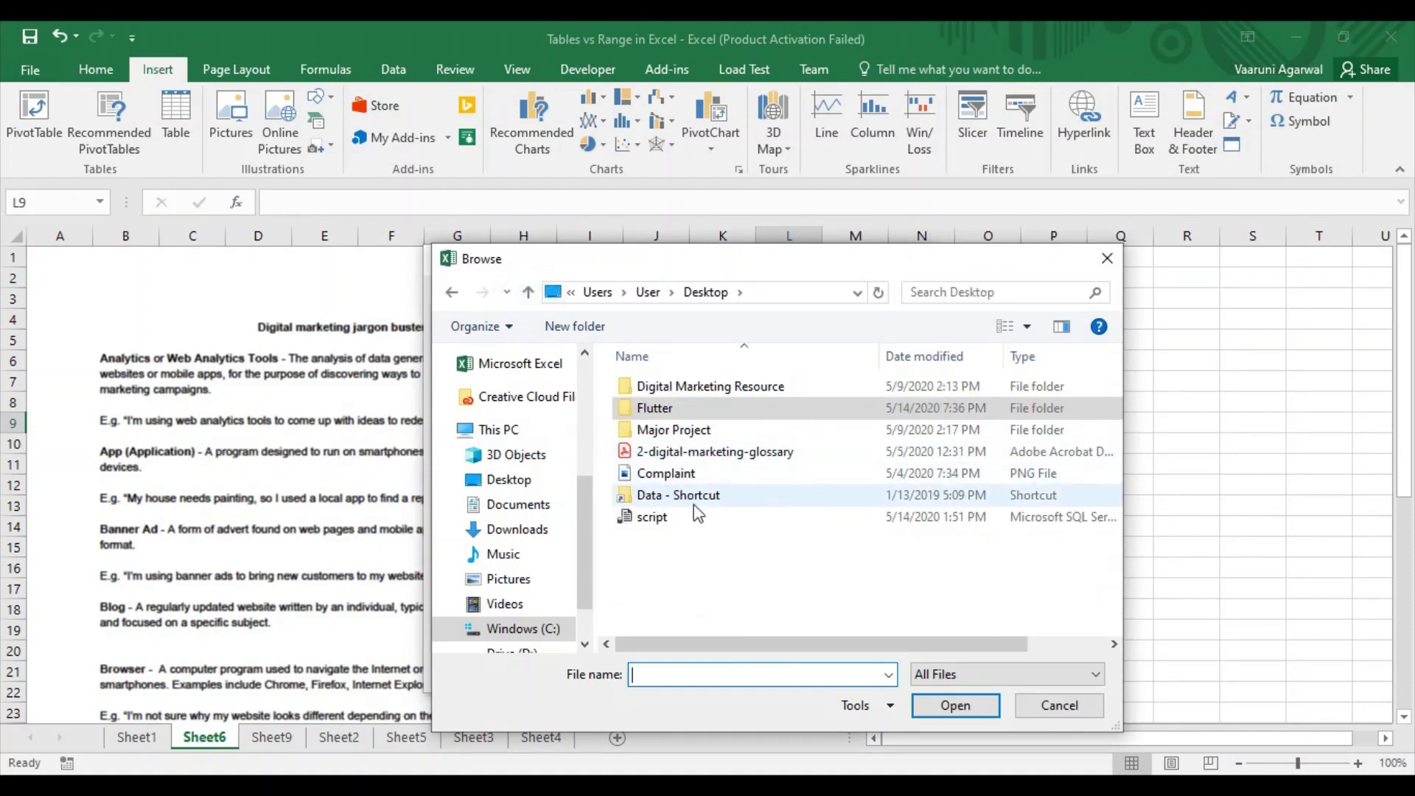
pyautogui.click(656, 452)
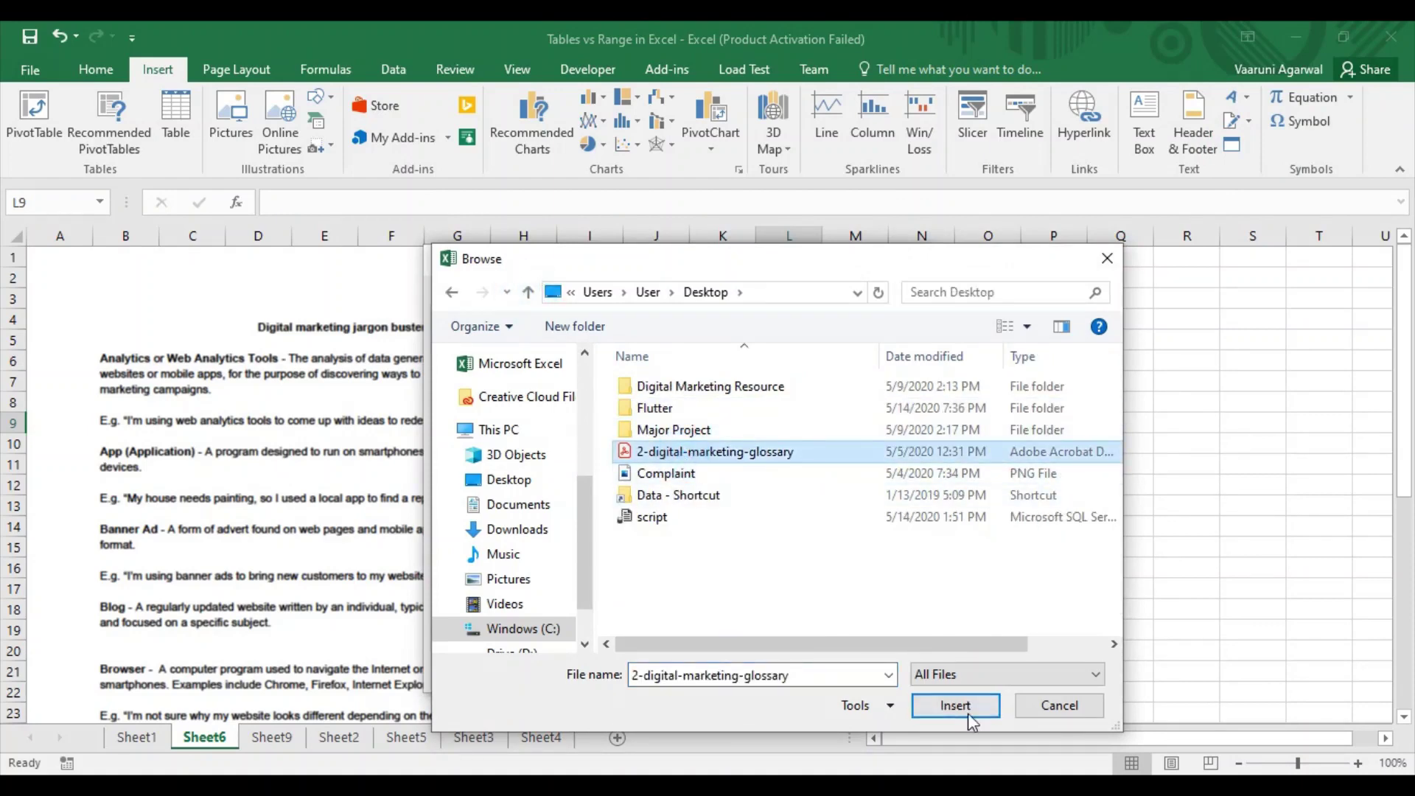
pyautogui.click(958, 706)
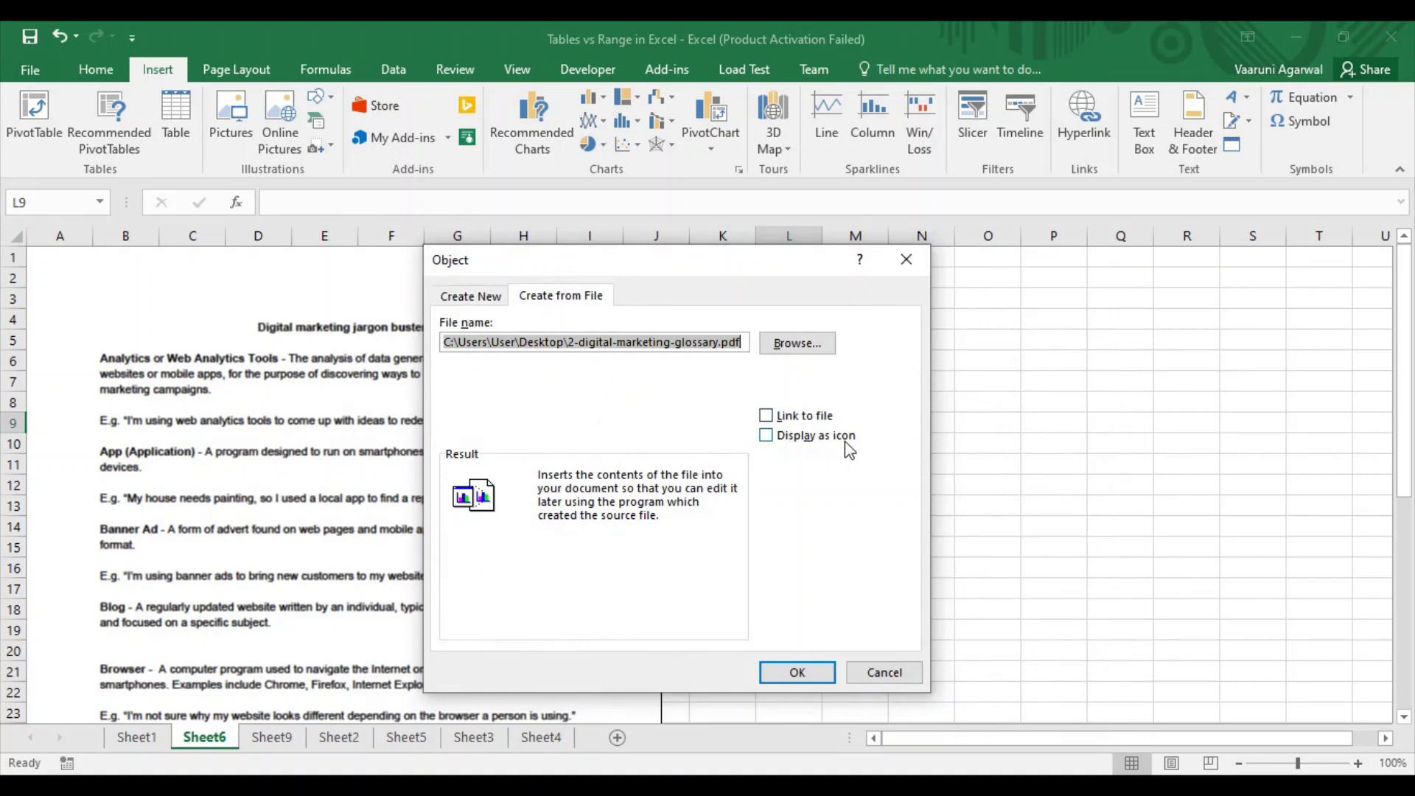
# Embed the PDF displayed as an icon with the default icon, near L9.
pyautogui.click(766, 438)
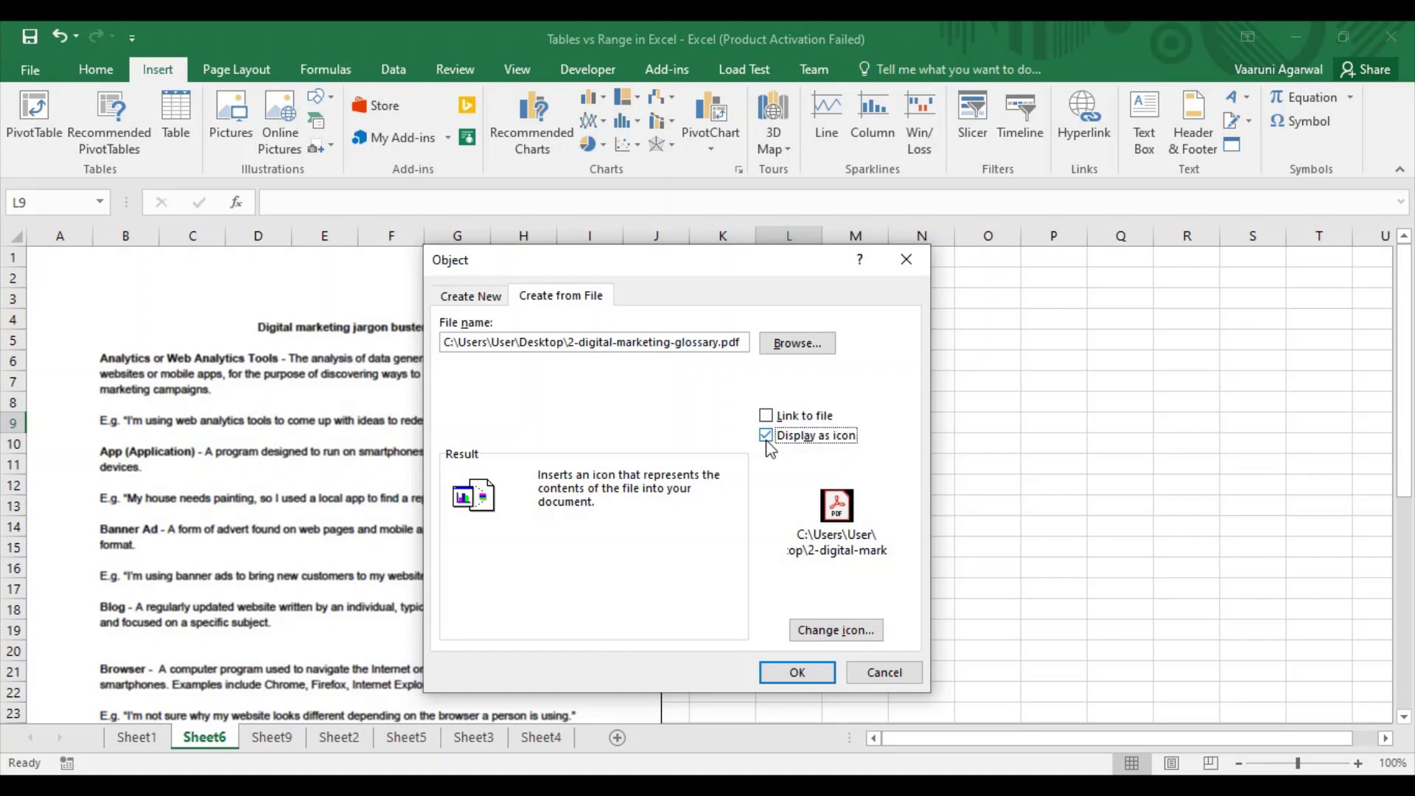
pyautogui.click(875, 631)
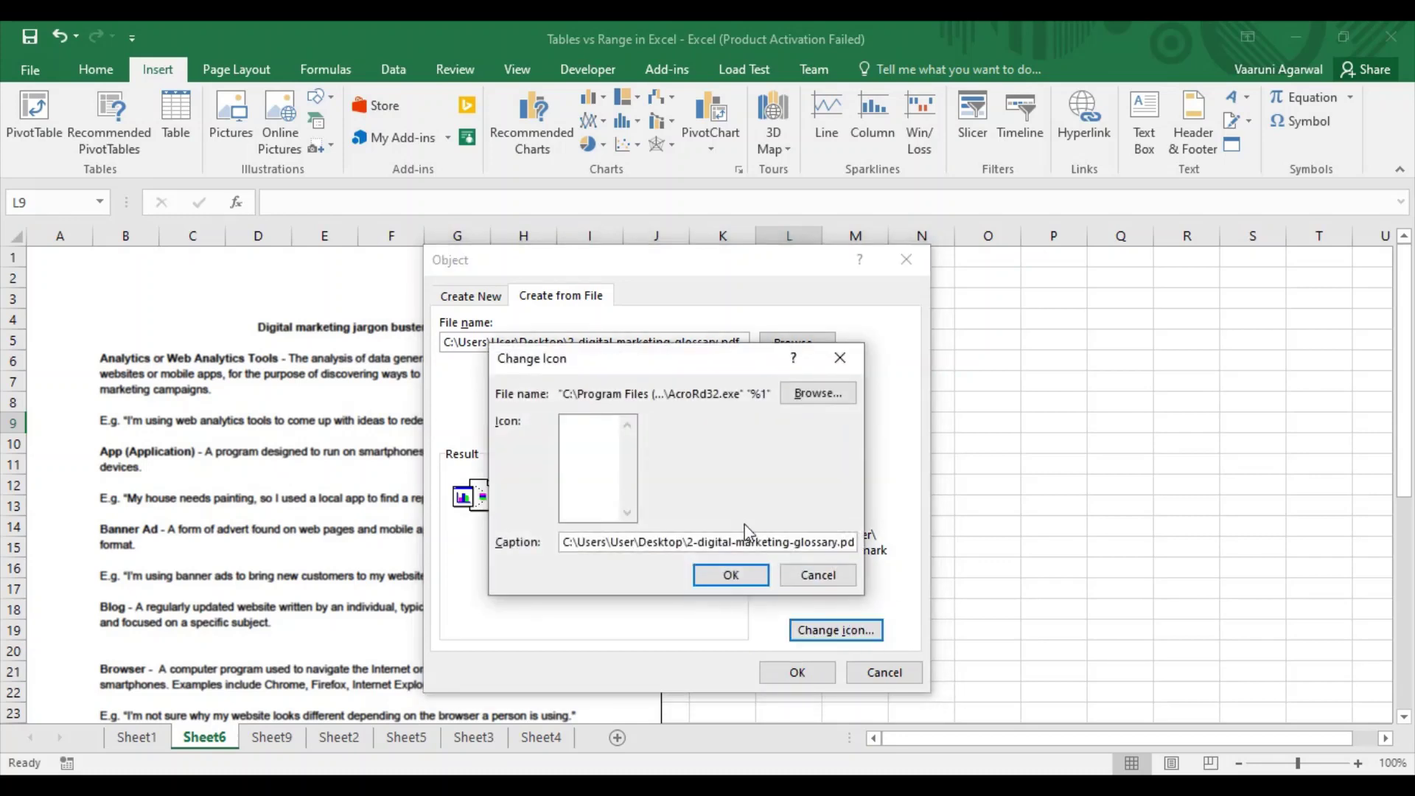
pyautogui.click(626, 515)
pyautogui.click(839, 359)
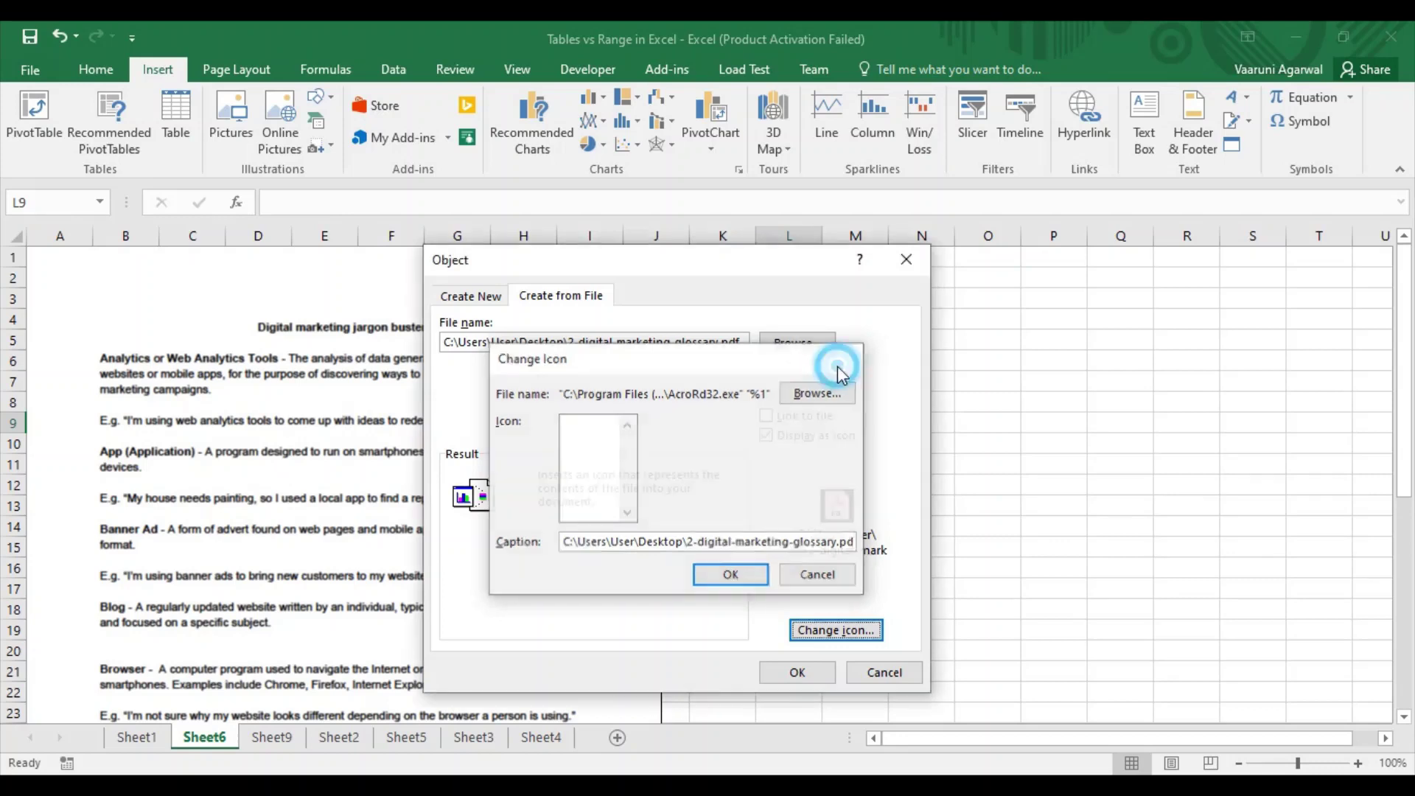
pyautogui.click(784, 673)
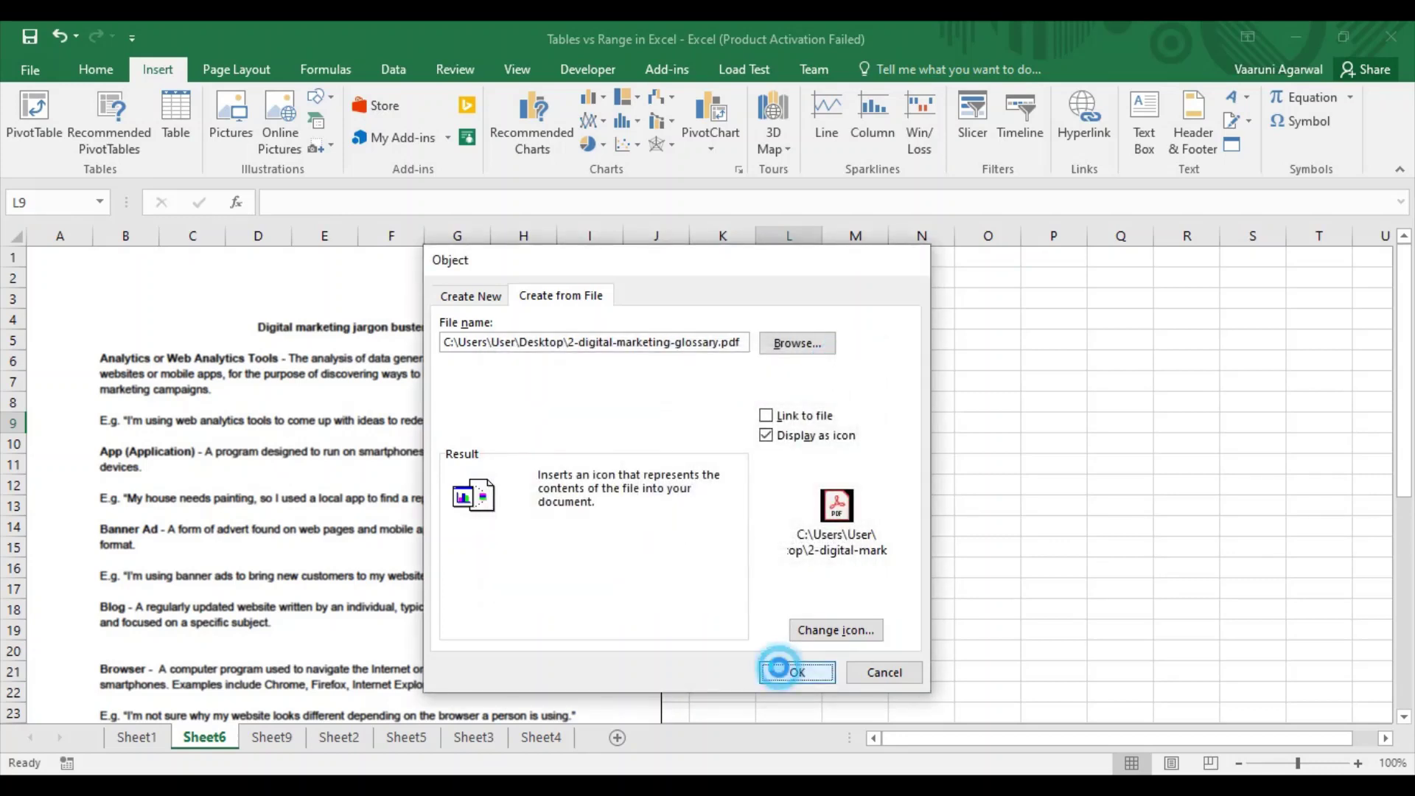
pyautogui.click(933, 479)
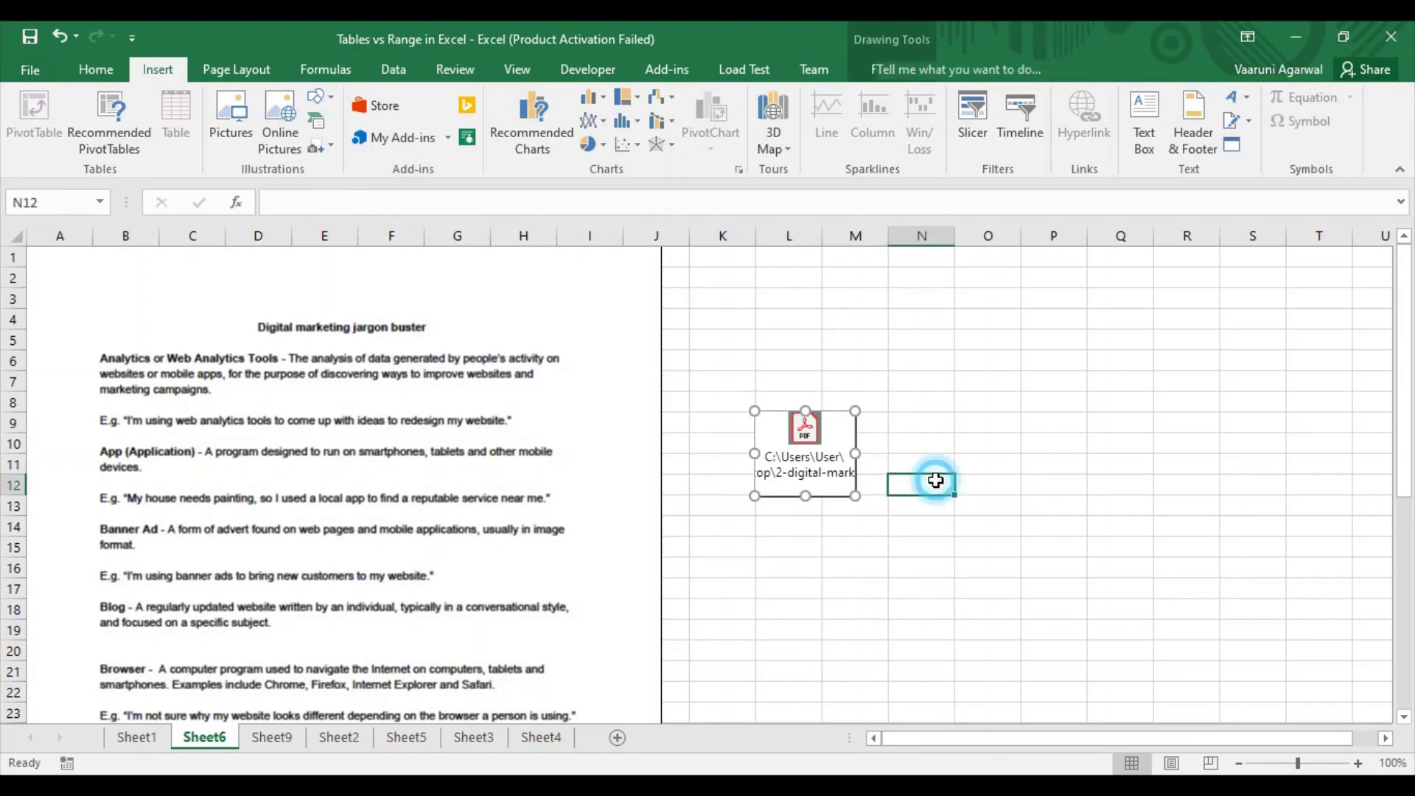
pyautogui.click(816, 444)
pyautogui.doubleClick(815, 444)
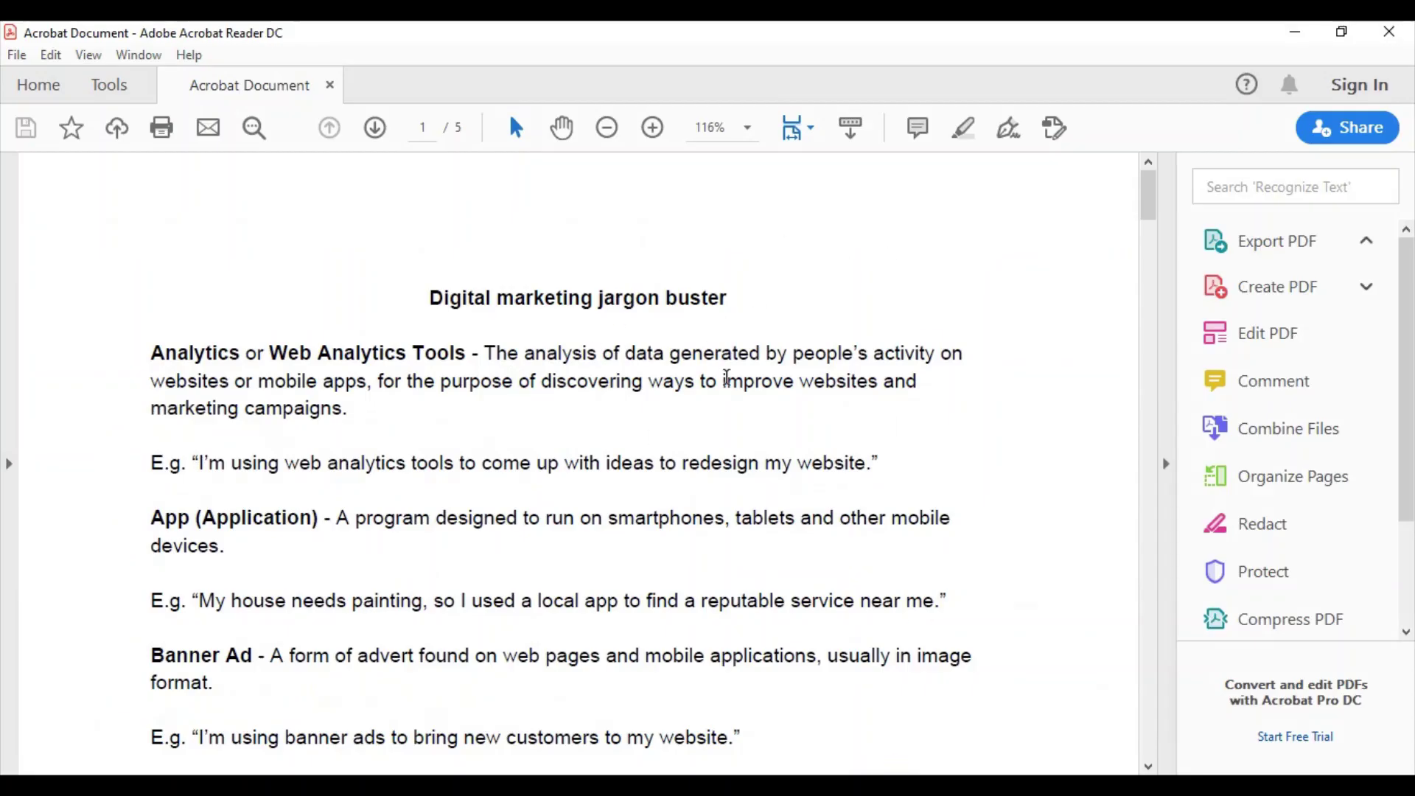
pyautogui.hotkey('alt', 'F4')
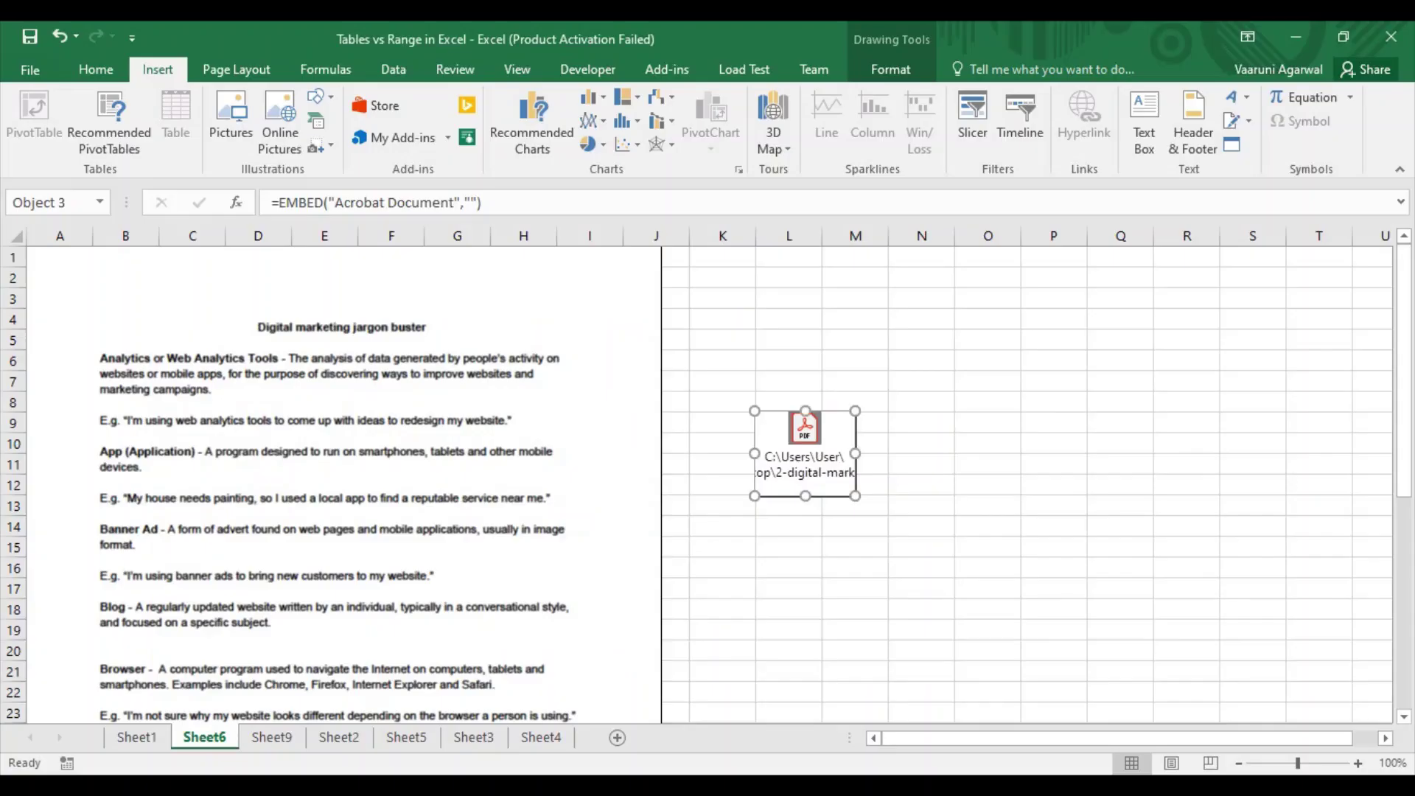
pyautogui.click(917, 490)
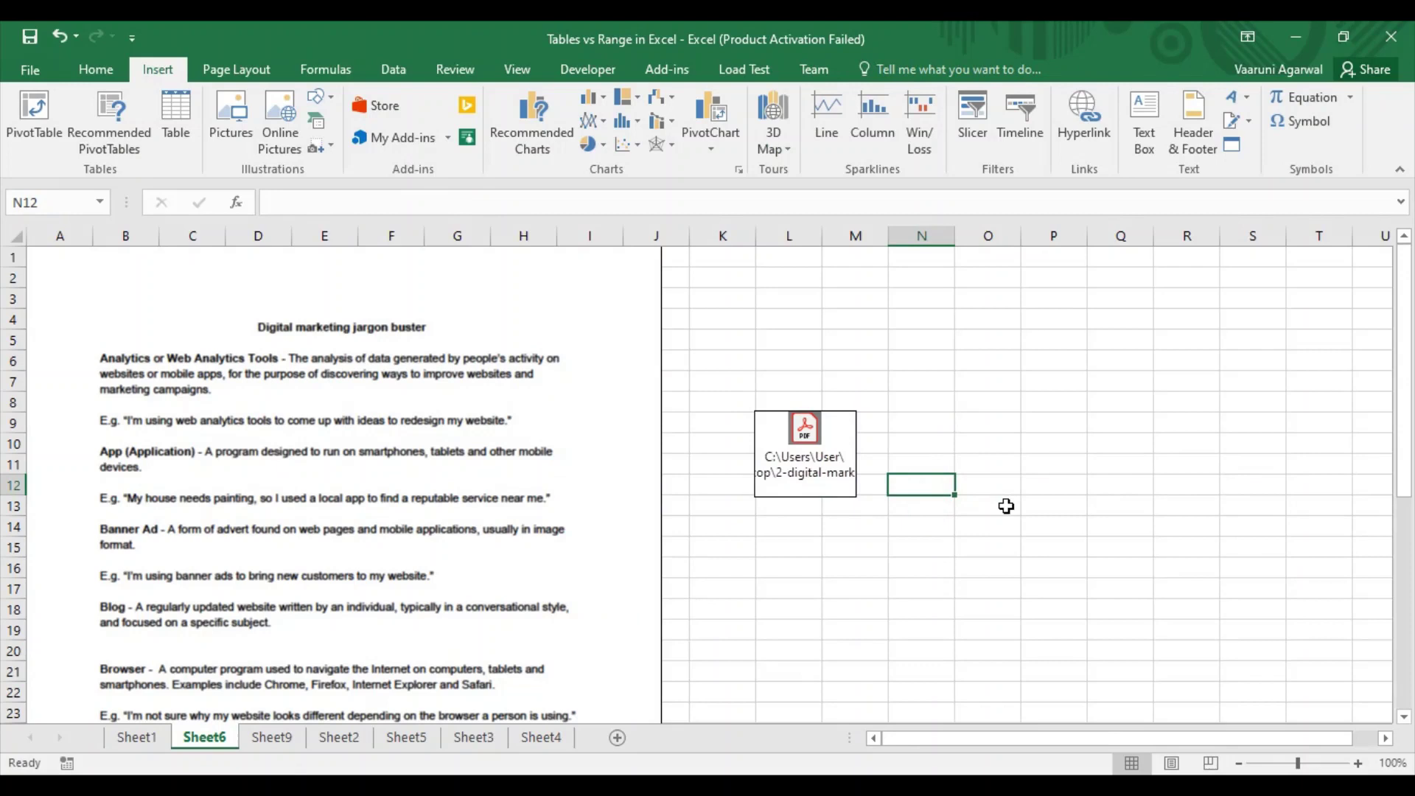
# On a new sheet at cell I6, set up a new Microsoft PowerPoint Presentation object shown as an icon.
pyautogui.click(617, 738)
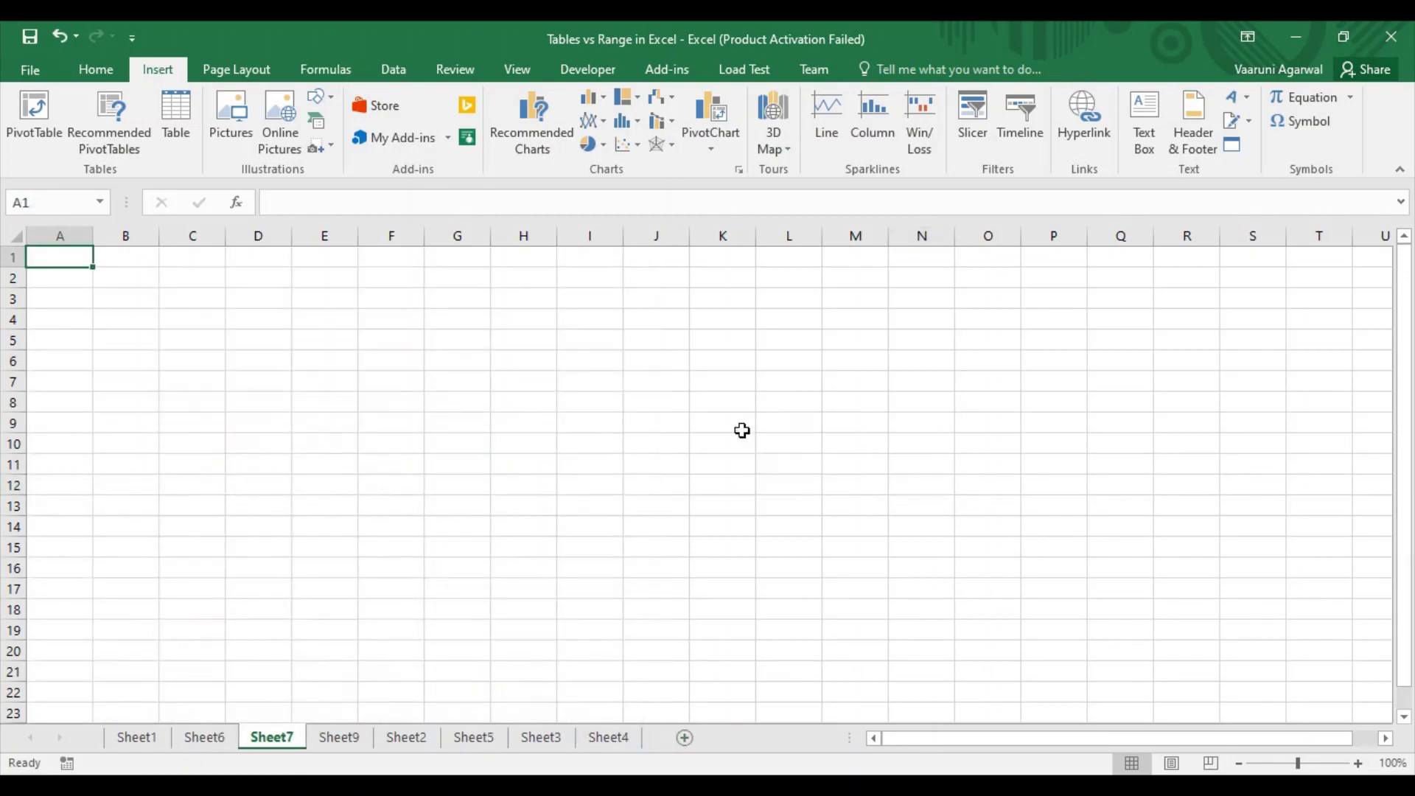
pyautogui.click(565, 366)
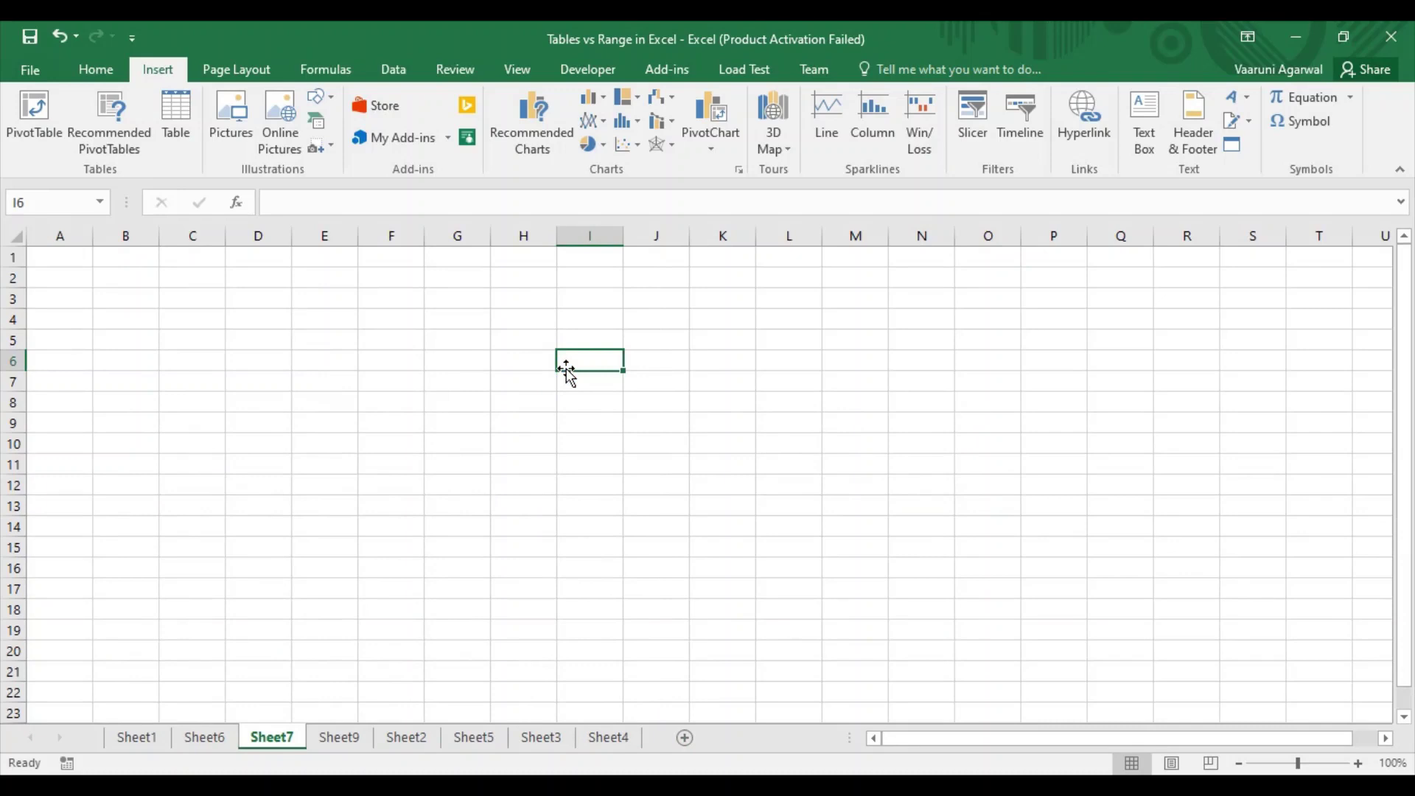
pyautogui.click(1234, 148)
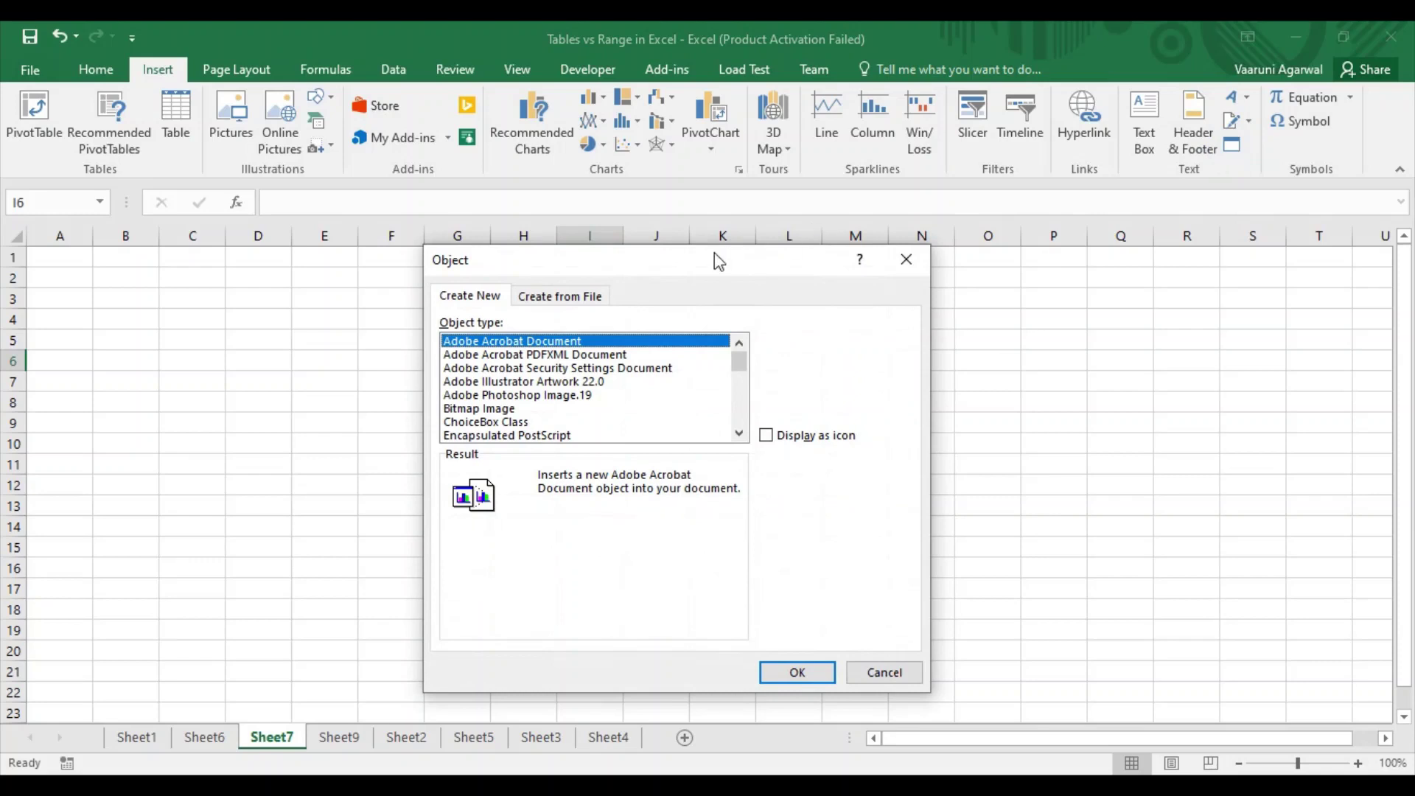
pyautogui.moveTo(719, 262); pyautogui.dragTo(953, 252)
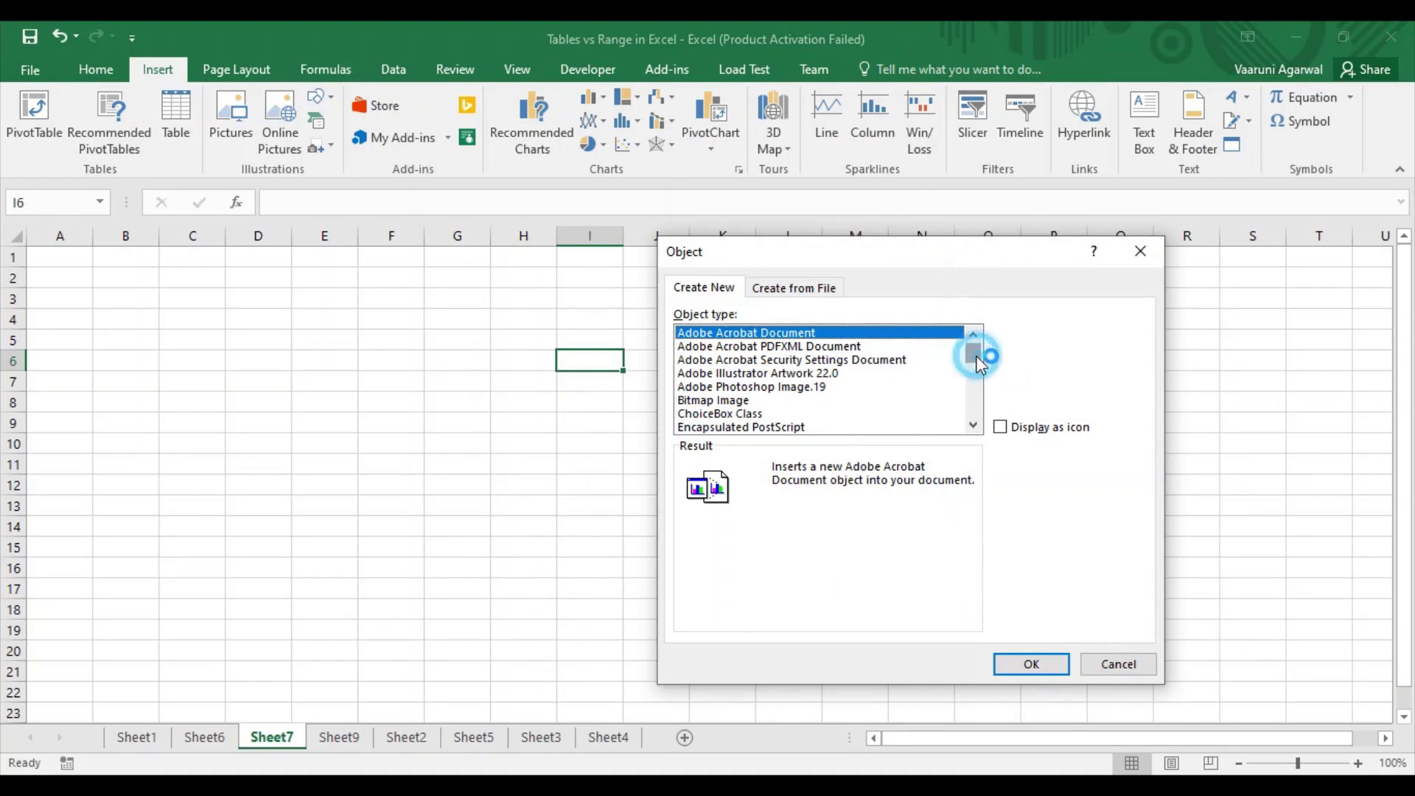
pyautogui.moveTo(975, 355); pyautogui.dragTo(977, 358)
pyautogui.moveTo(975, 356); pyautogui.dragTo(983, 394)
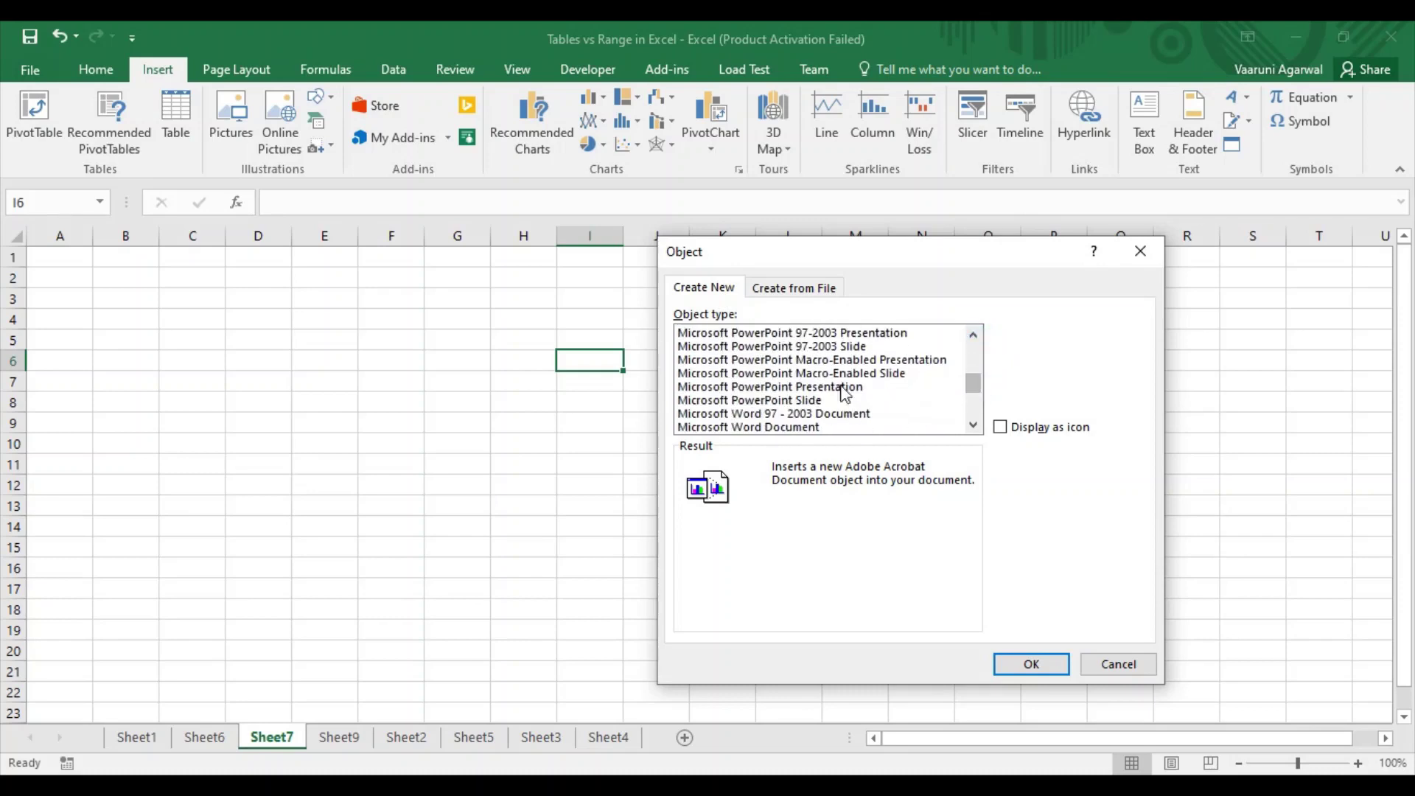
pyautogui.click(791, 388)
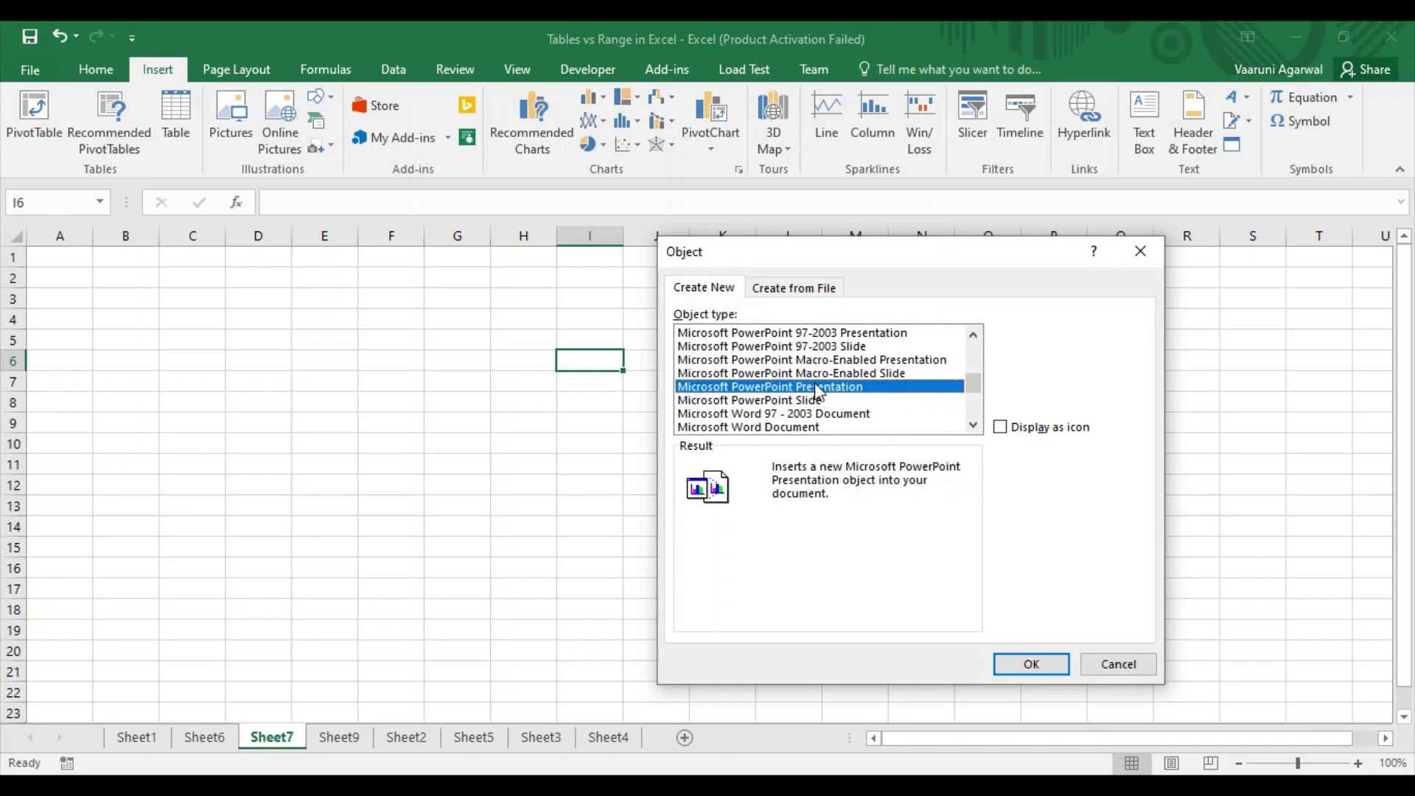
pyautogui.click(1001, 429)
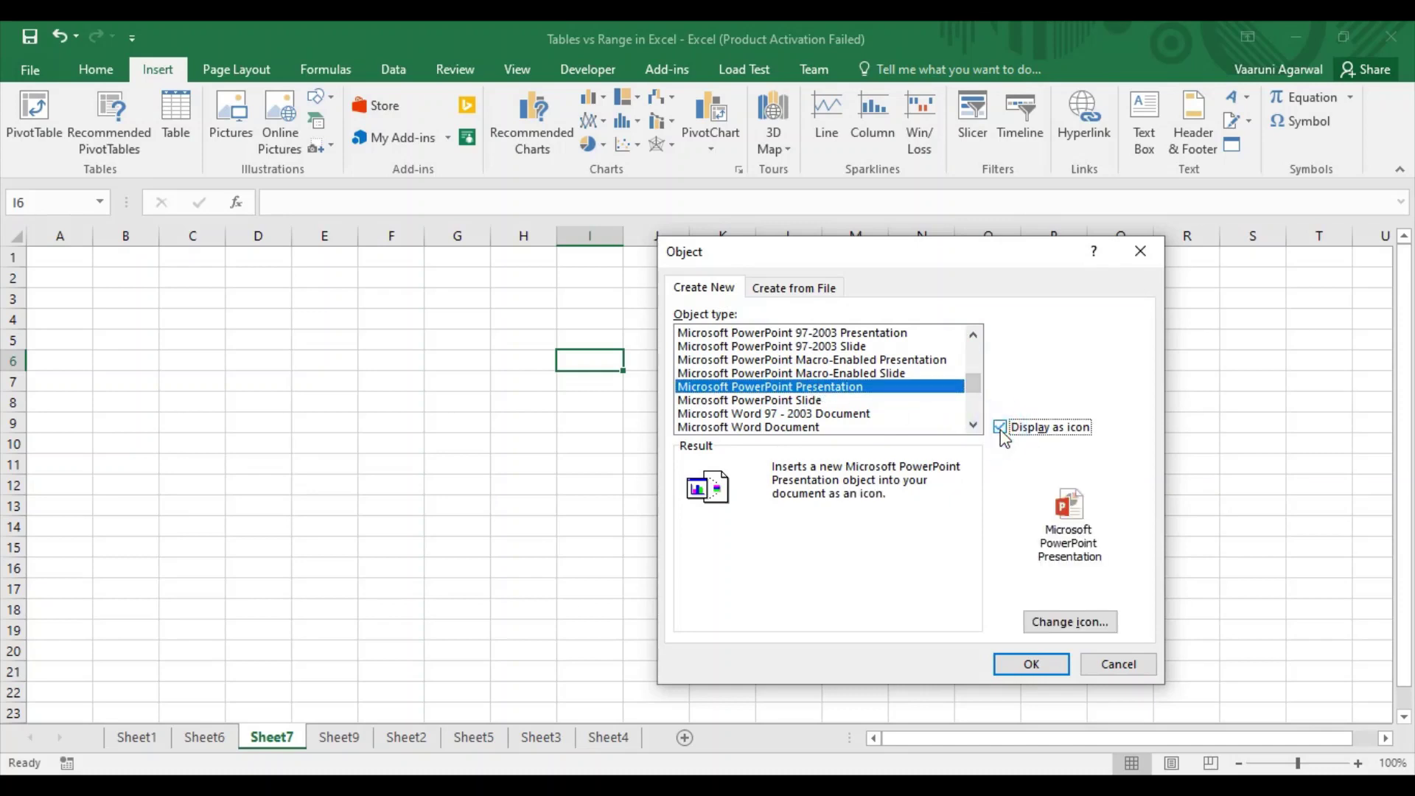
# Change the icon to the top PowerPoint icon and insert the presentation object.
pyautogui.click(1089, 623)
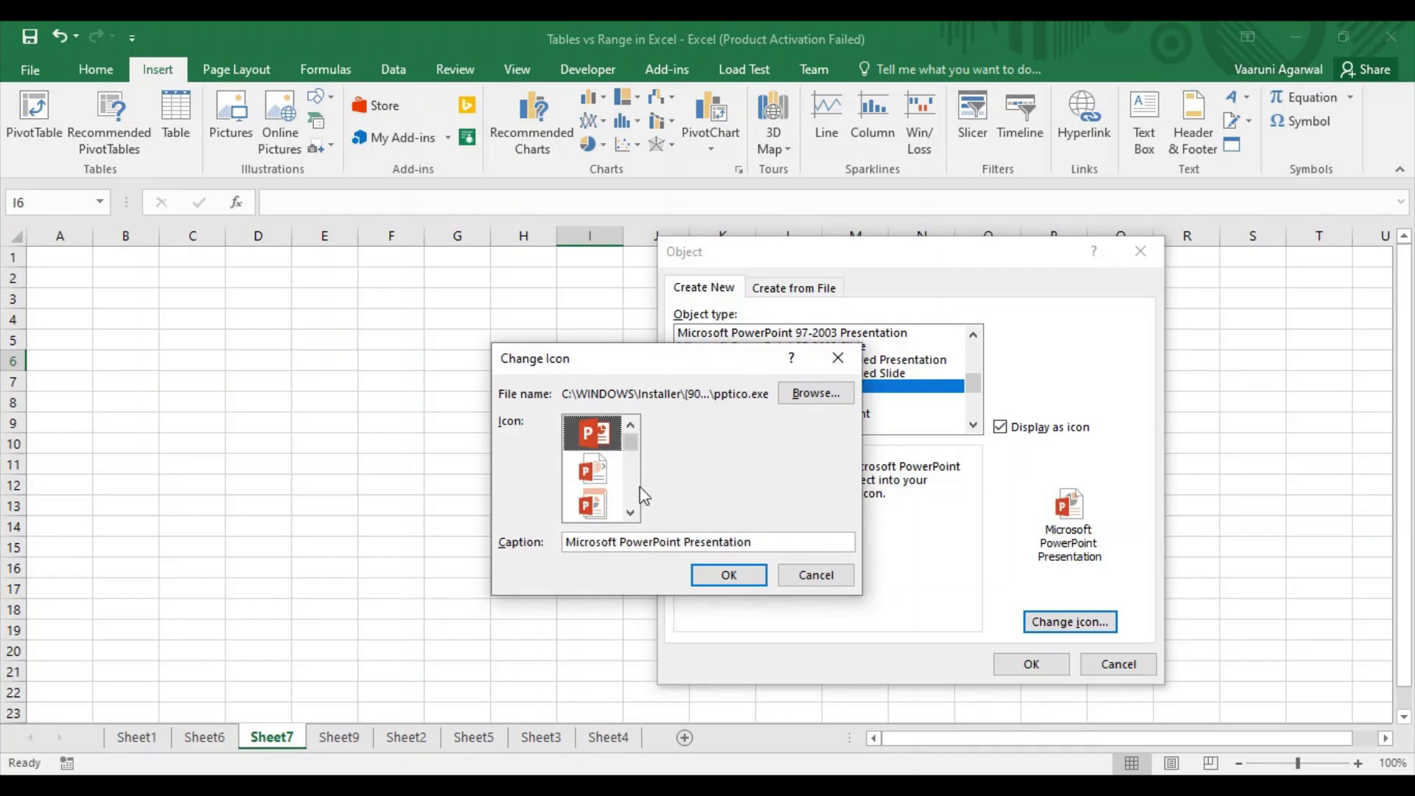
pyautogui.moveTo(632, 443)
pyautogui.mouseDown()
pyautogui.moveTo(631, 498)
pyautogui.moveTo(628, 455)
pyautogui.mouseUp()
pyautogui.click(595, 442)
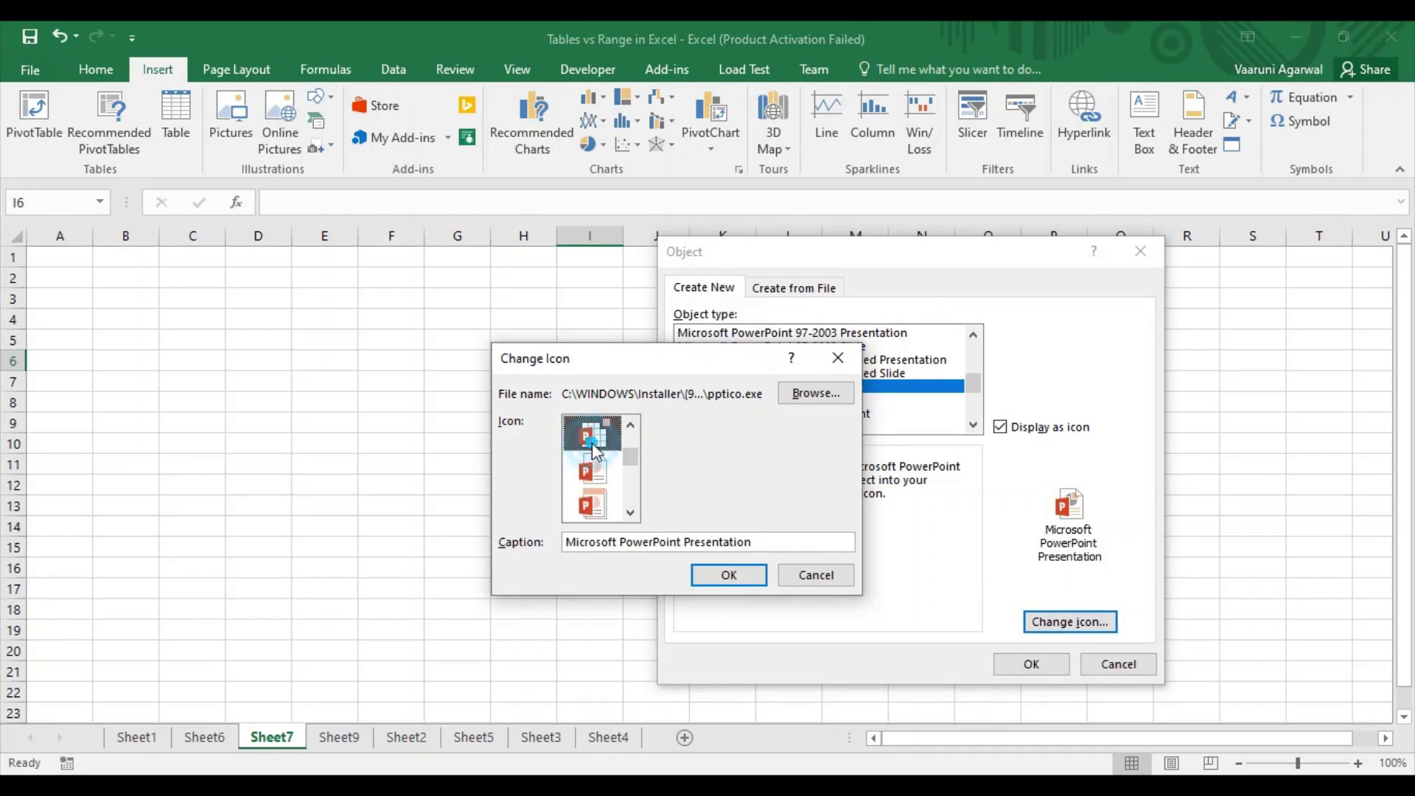
pyautogui.click(719, 574)
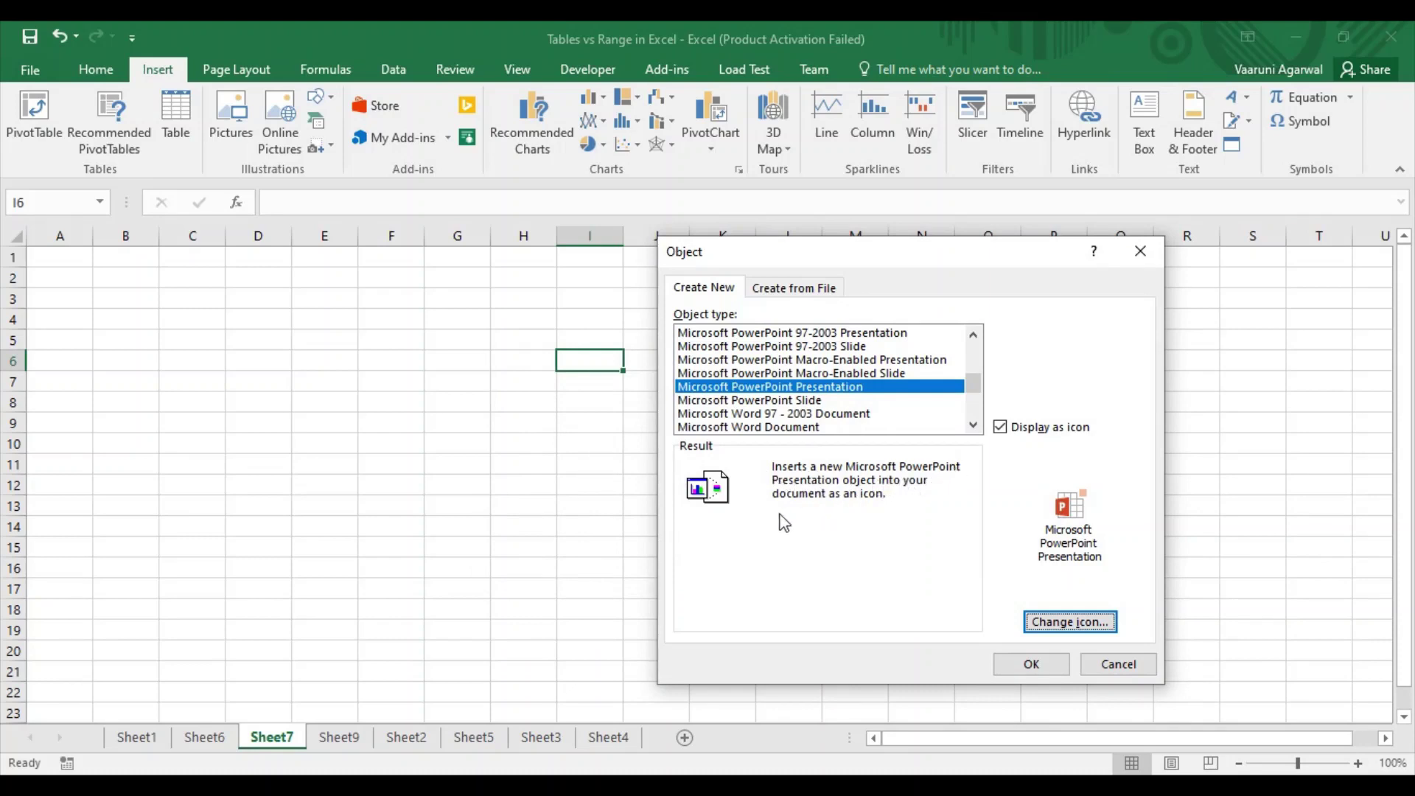
pyautogui.click(1025, 660)
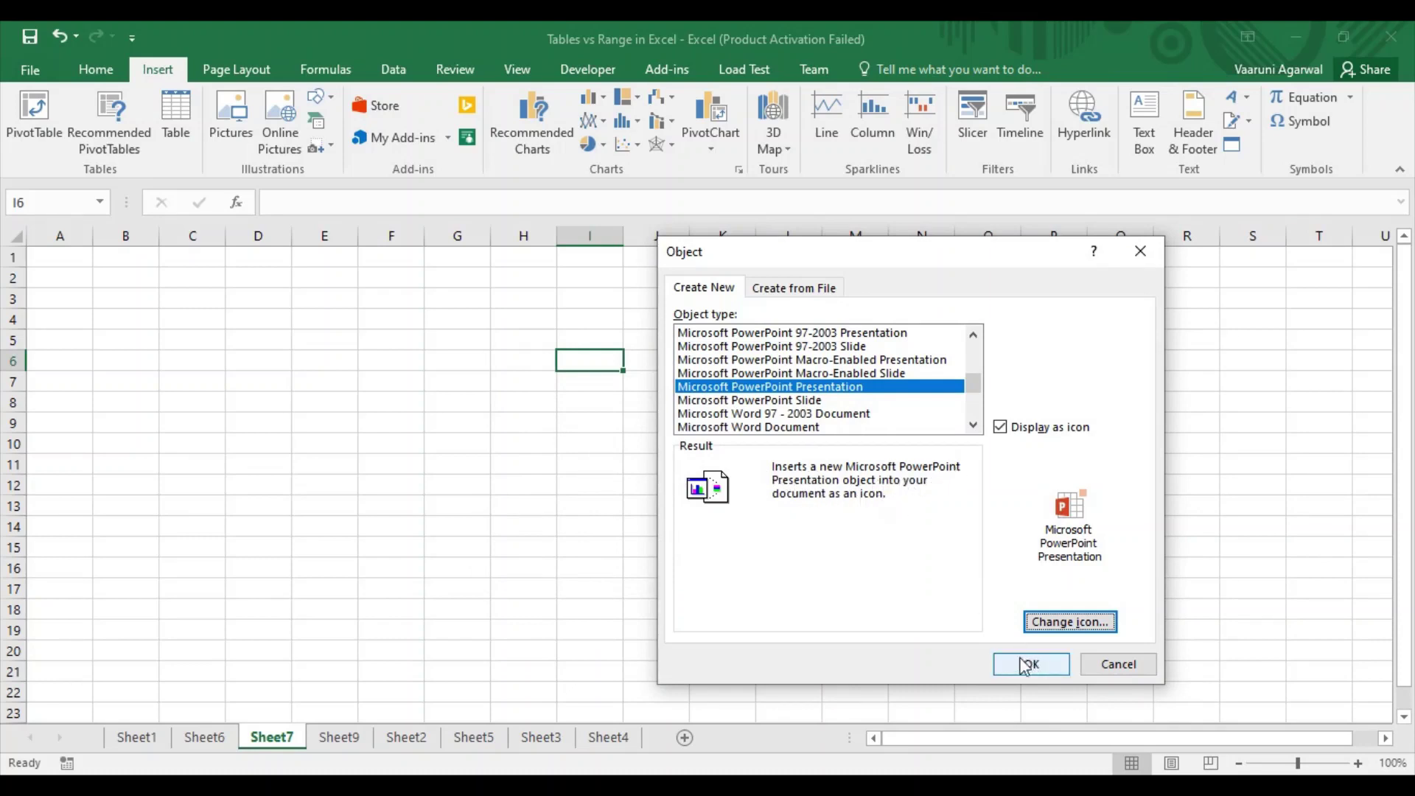